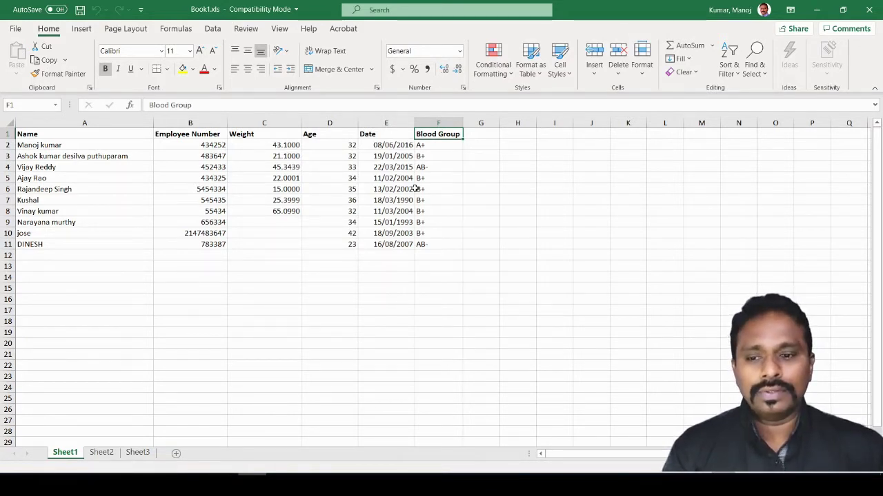
Step: Look through Sheet1, Sheet2 and Sheet3 of Book1.xls and close the workbook
click(237, 309)
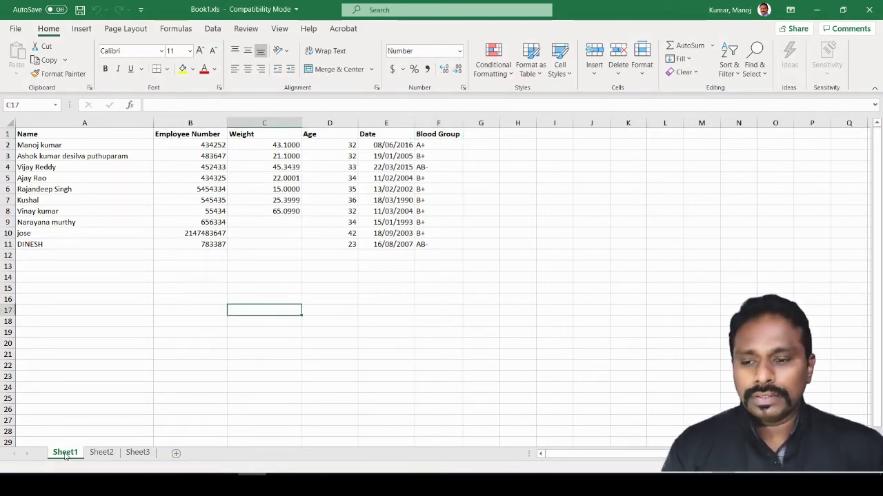
click(103, 453)
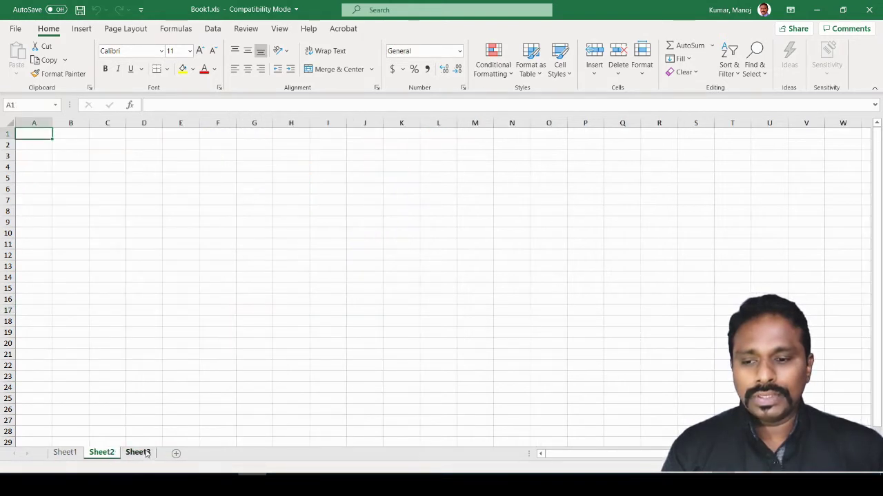
click(138, 453)
click(66, 453)
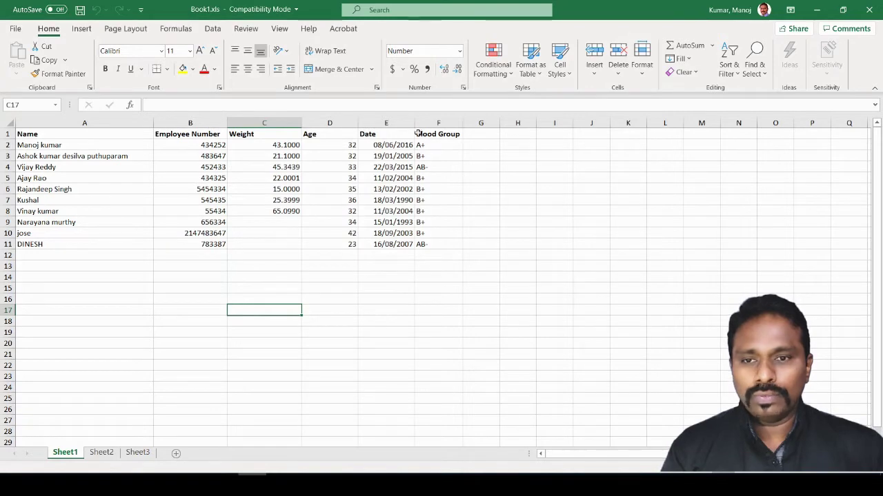
click(869, 11)
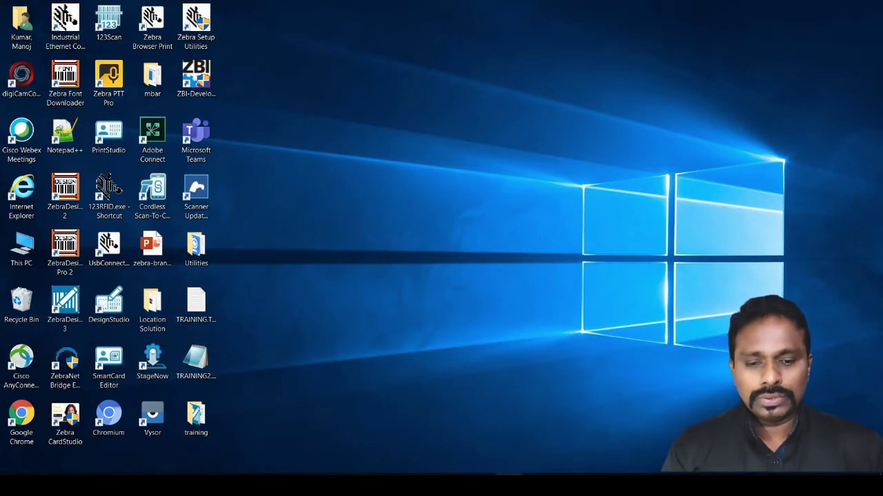
Step: Switch to ZebraDesigner Professional and start the step-by-step database wizard for an Excel source
mouse_move(508, 486)
click(531, 455)
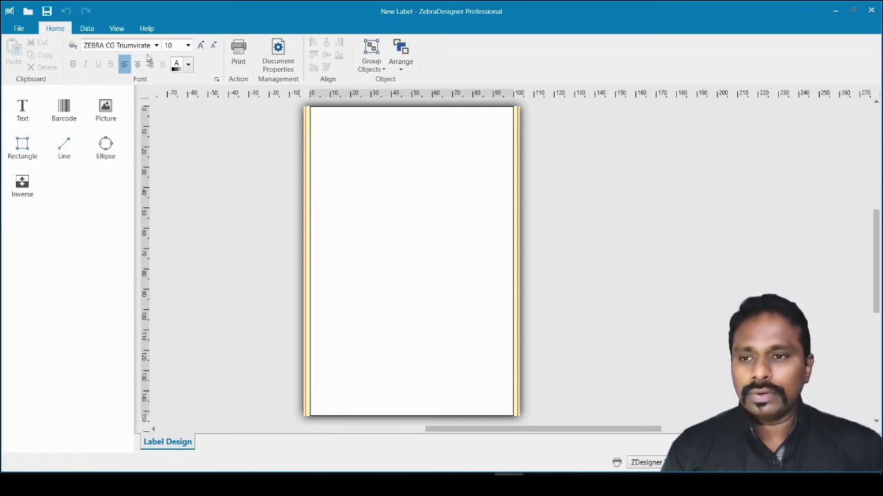
click(88, 30)
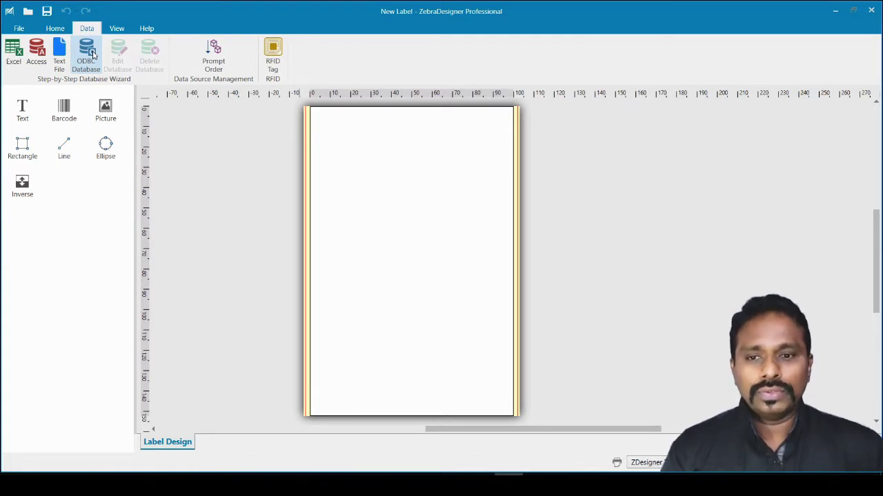
click(13, 52)
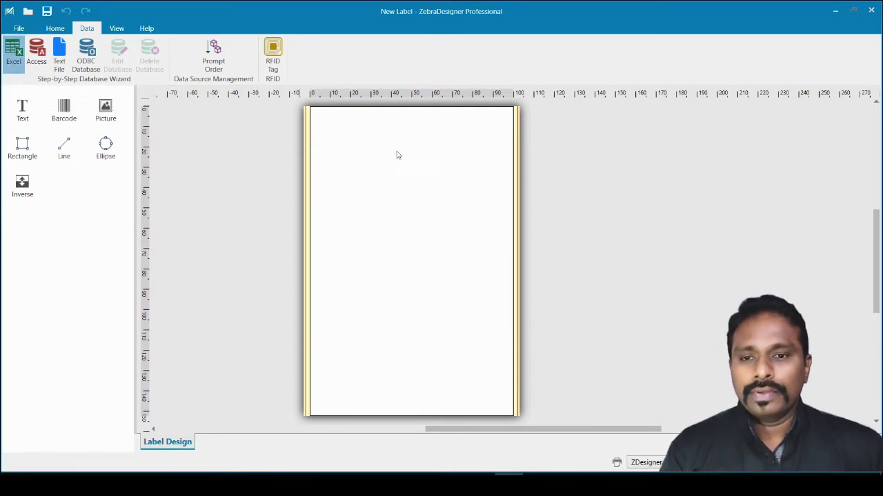
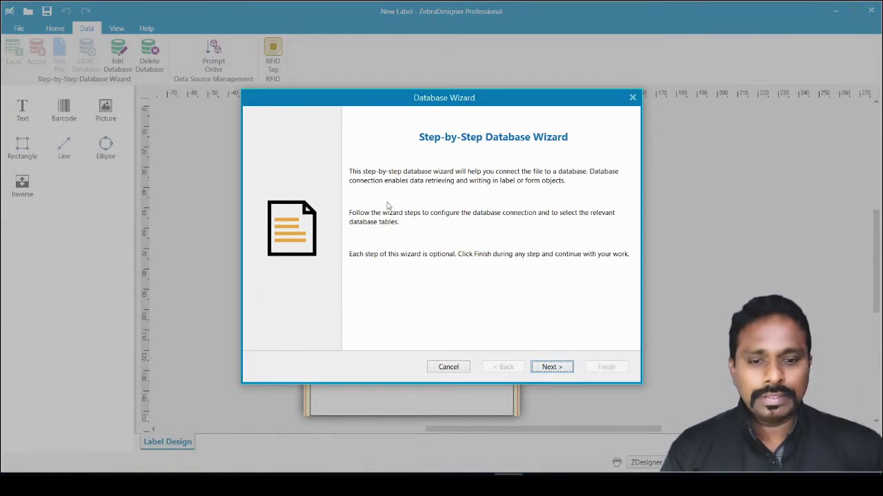
Step: Choose Book1.xls from the training folder on the Desktop as the database file
click(551, 367)
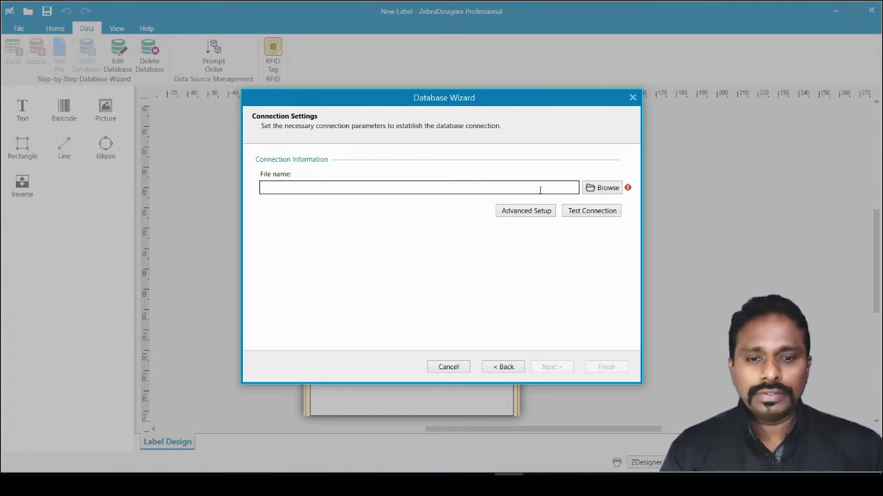
click(604, 190)
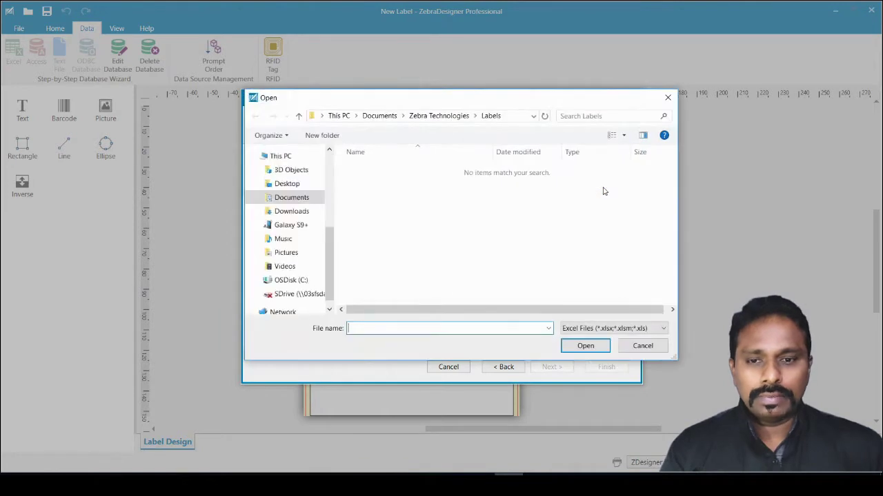
click(285, 183)
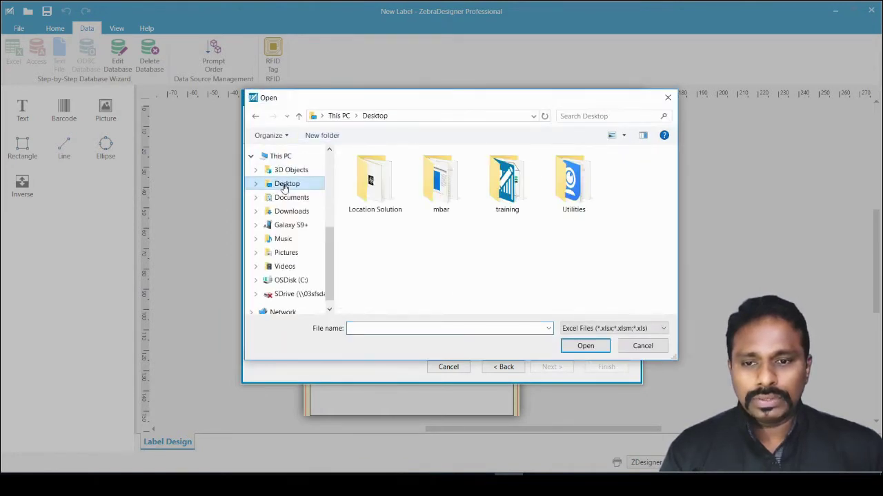
double_click(514, 181)
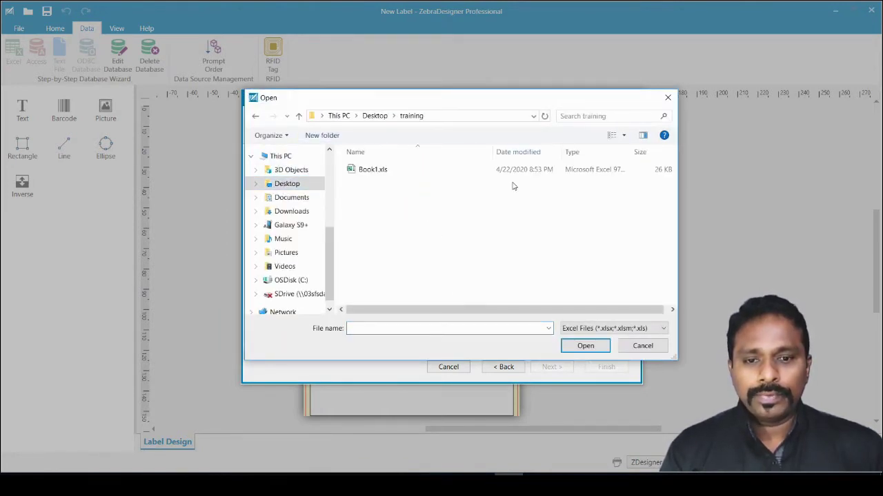
double_click(365, 170)
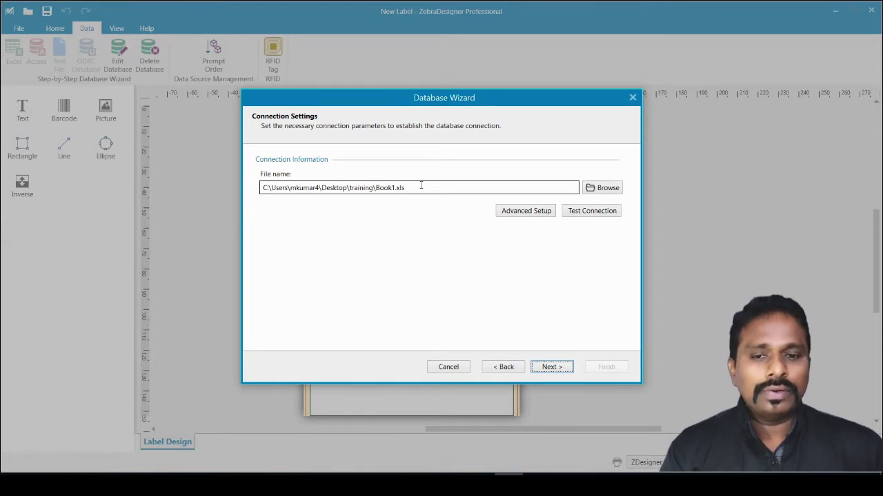
Step: Try the password options in the advanced connection setup, restore Blank password and accept the connection settings
click(521, 213)
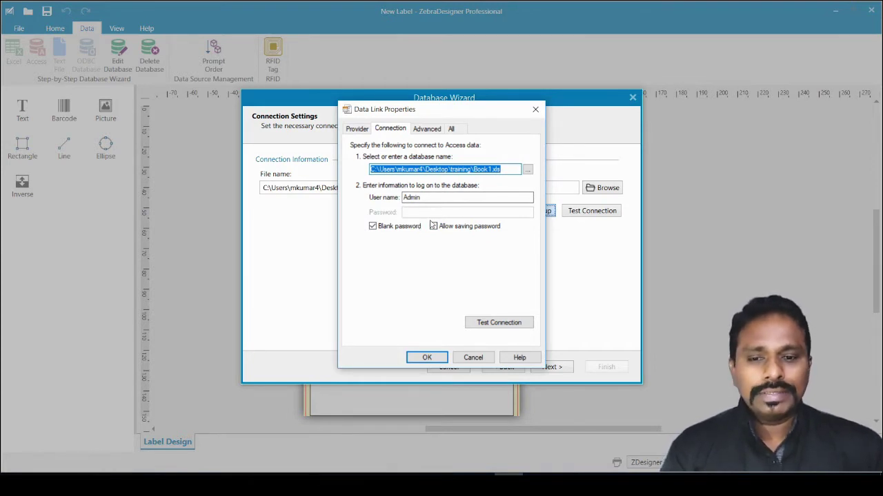
click(406, 227)
click(406, 228)
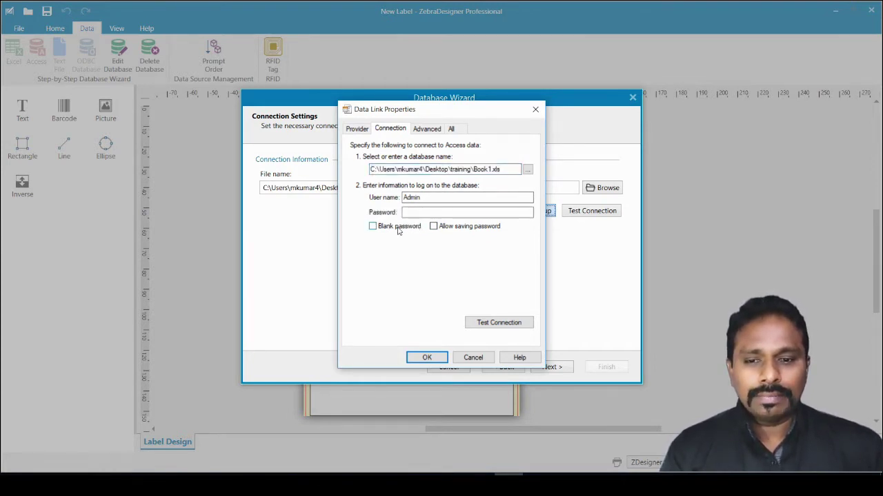
click(413, 213)
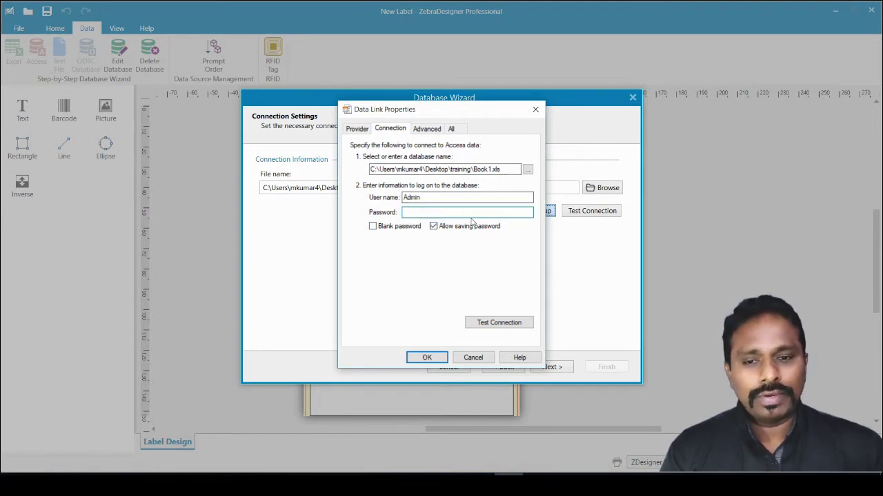
click(388, 229)
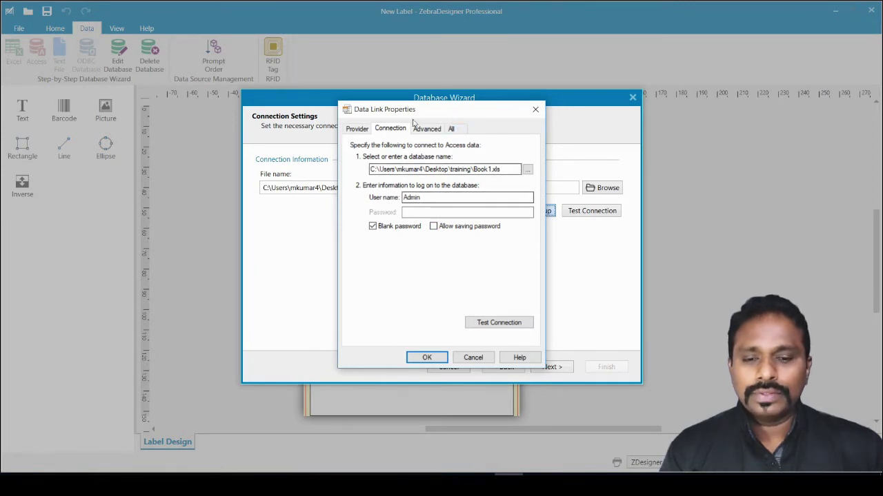
click(429, 357)
click(551, 366)
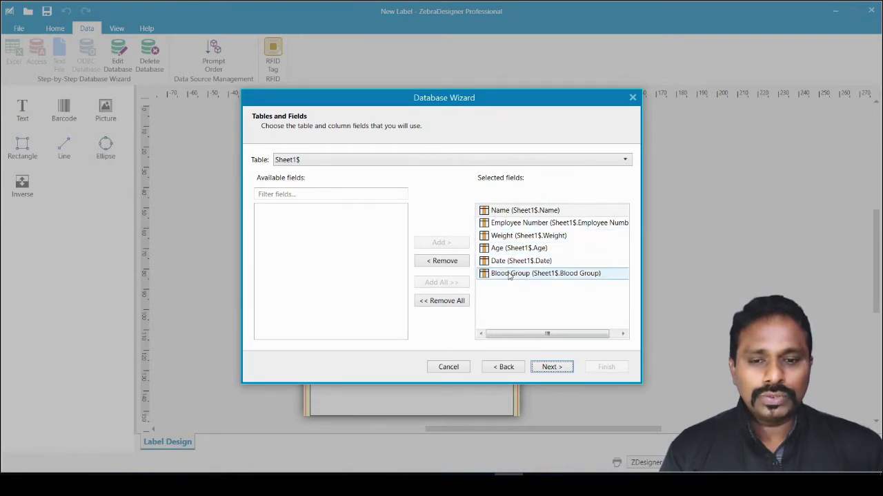
Step: Remove the Date field from the selected Sheet1$ fields, add it back and accept the full field selection
click(504, 225)
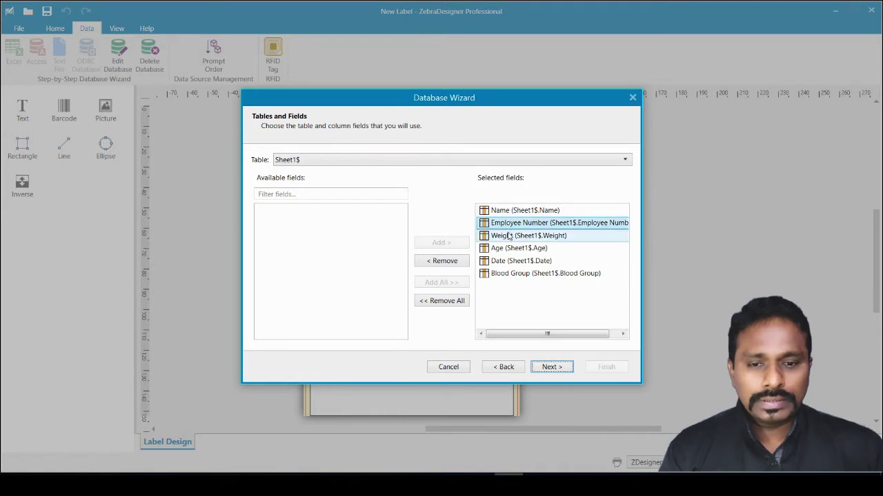
click(509, 236)
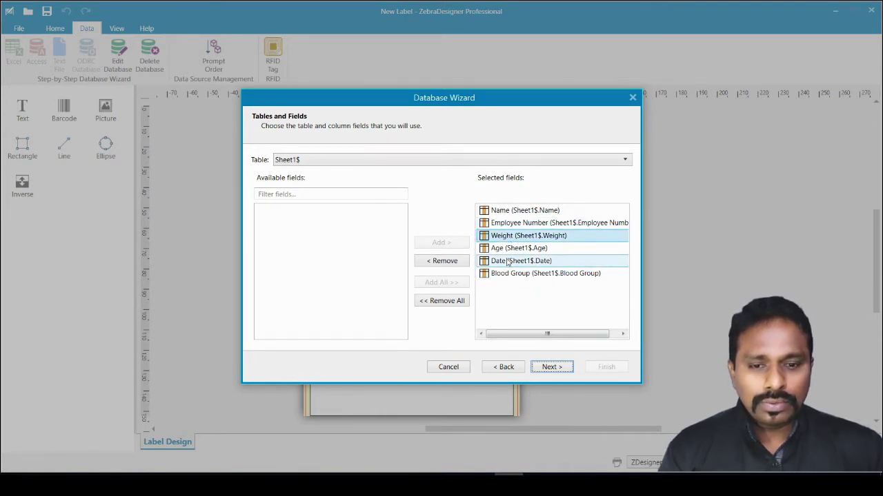
click(508, 262)
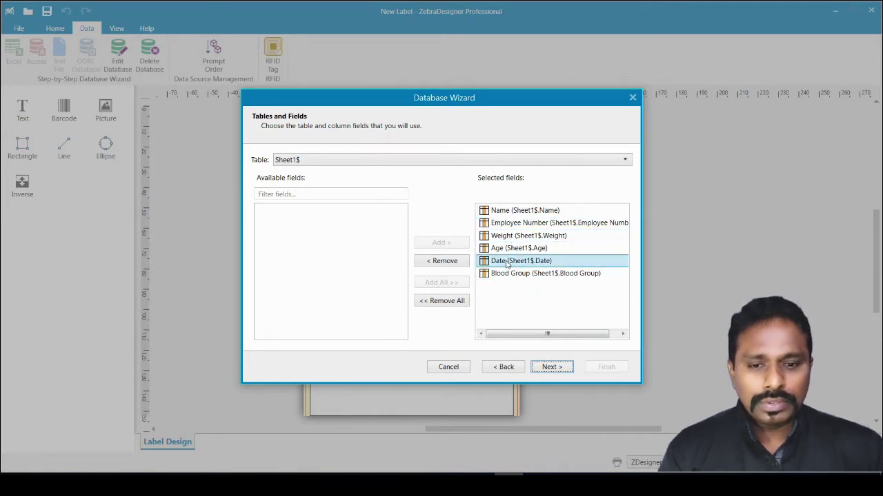
click(444, 262)
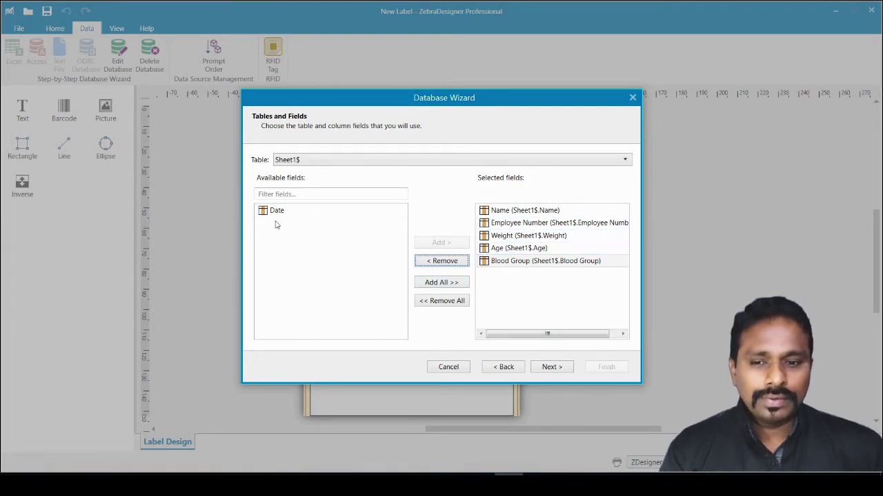
click(303, 214)
click(428, 282)
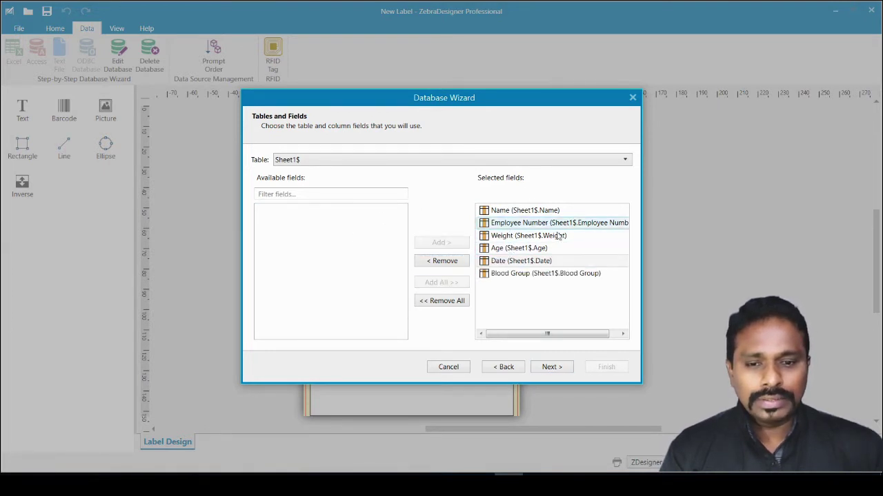
click(552, 367)
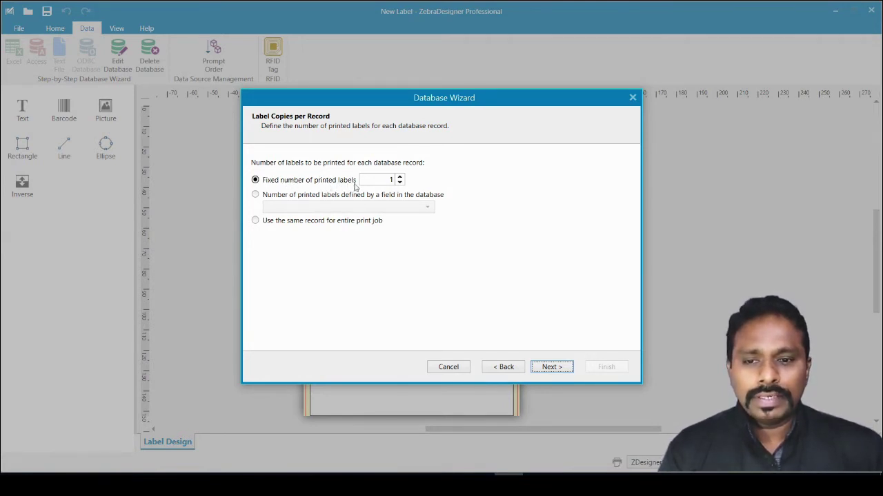
Step: Compare the label copy options and accept a fixed number of 1 printed label for each database record
click(309, 197)
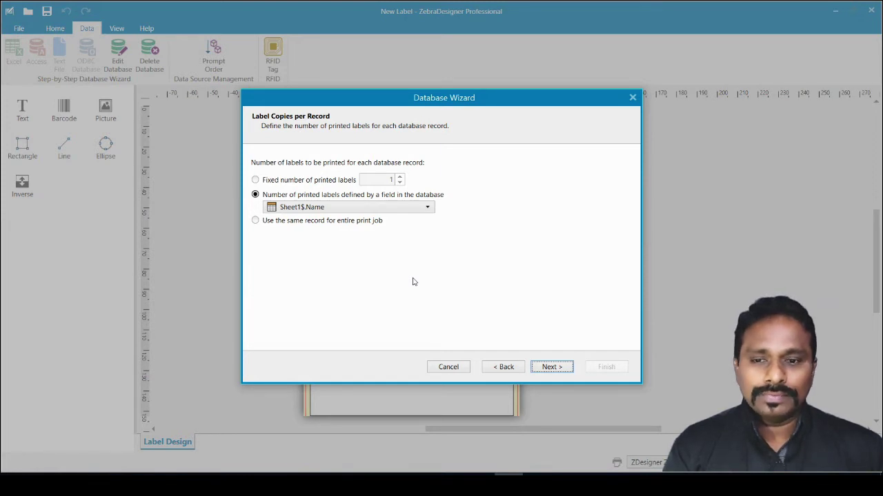
click(279, 181)
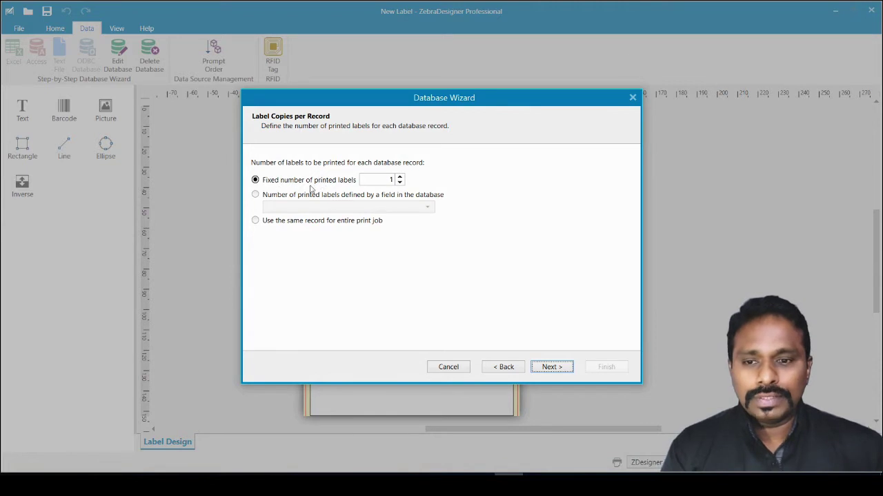
click(285, 222)
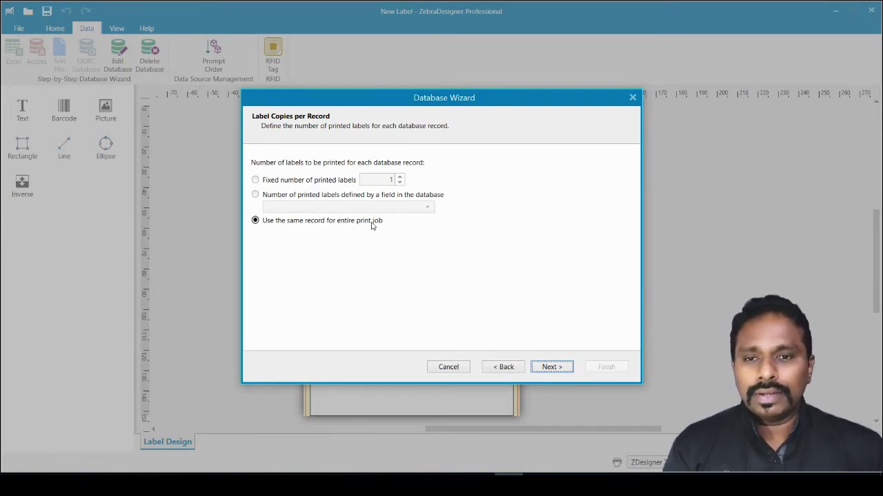
click(281, 181)
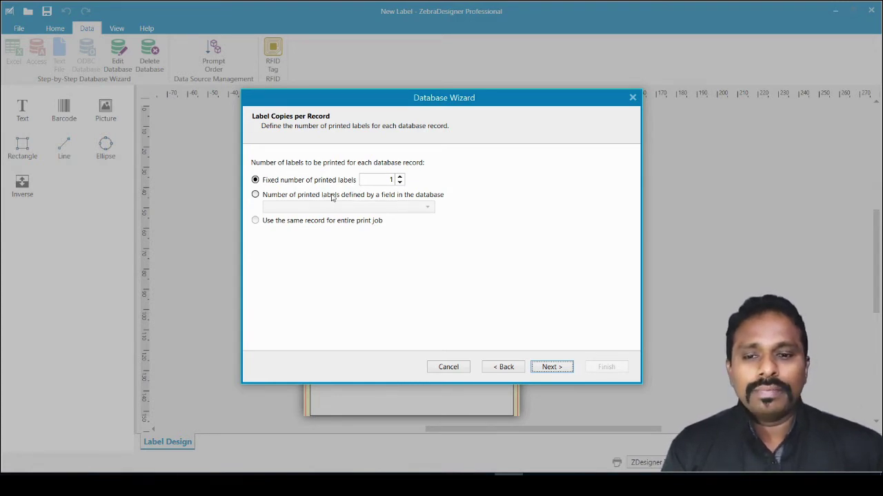
click(288, 199)
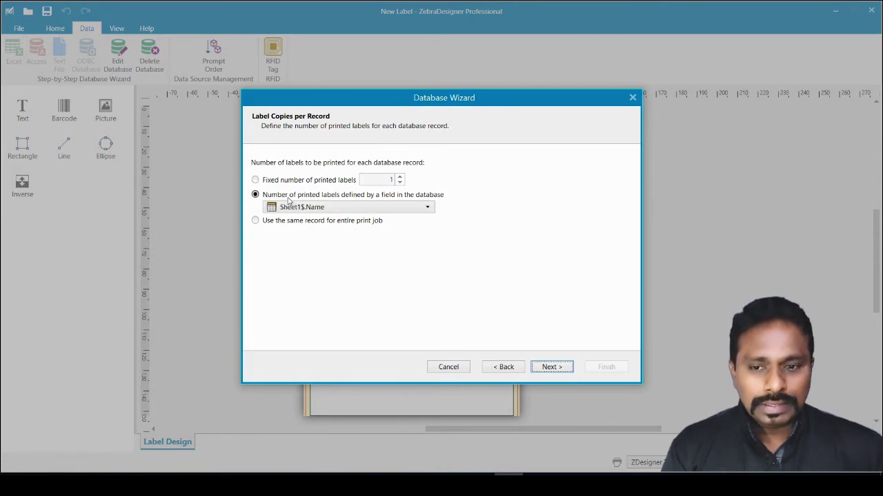
click(337, 208)
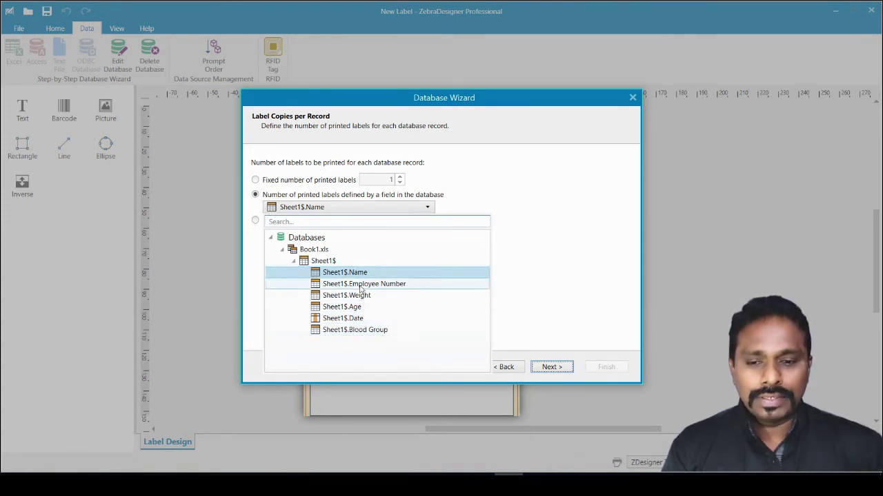
click(277, 183)
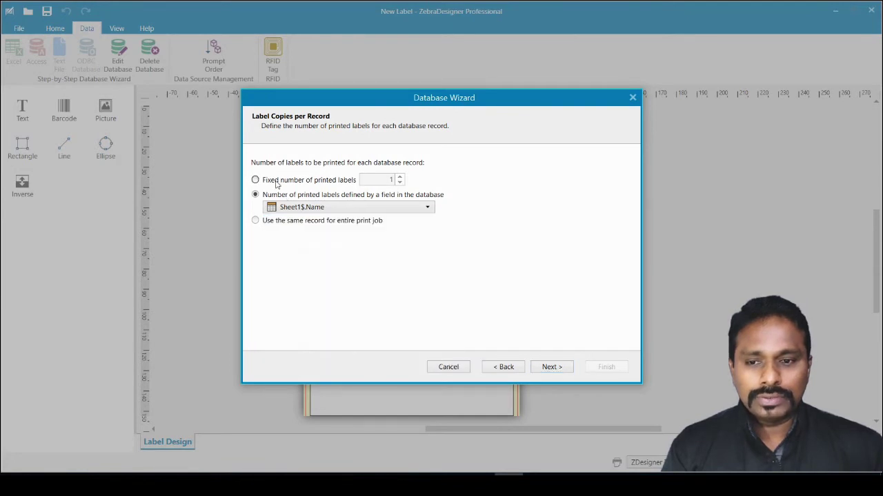
click(276, 183)
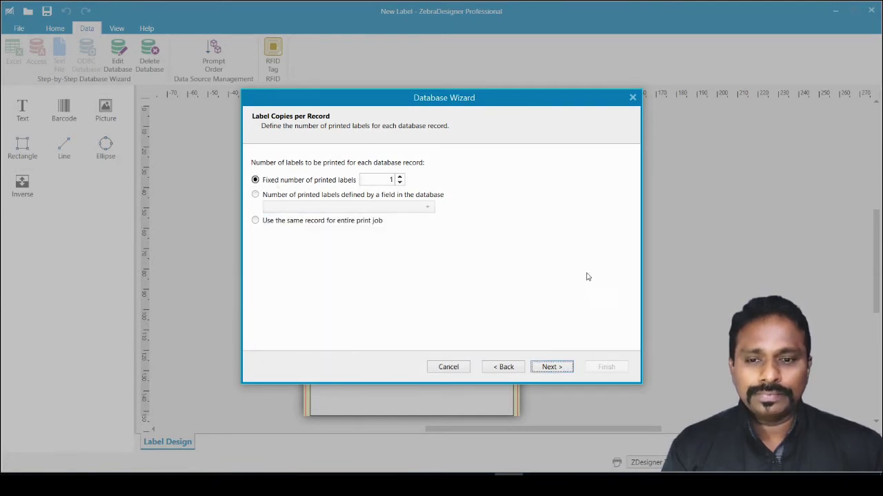
click(552, 368)
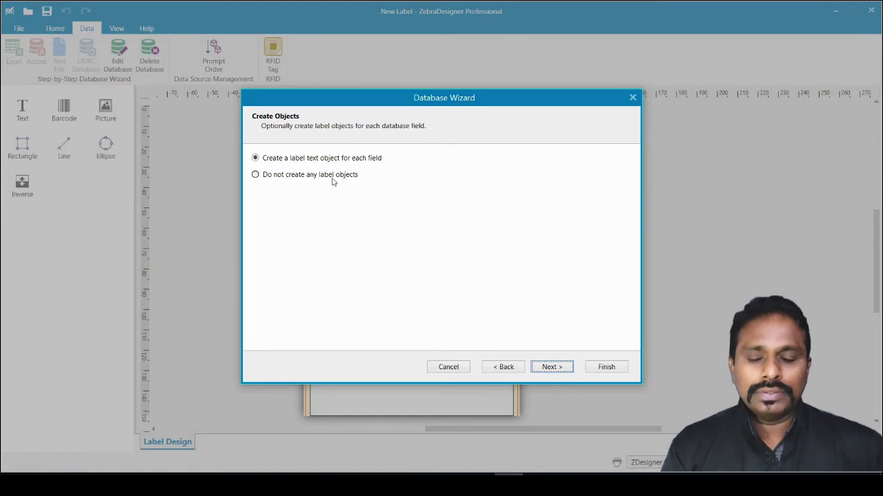
Step: Choose not to create any label objects for the database fields and look over the records in the data preview
key(Tab)
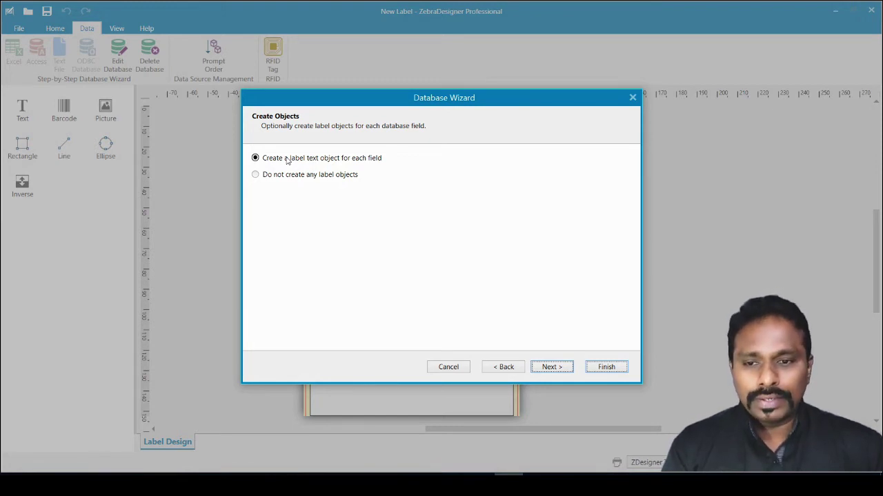
click(290, 177)
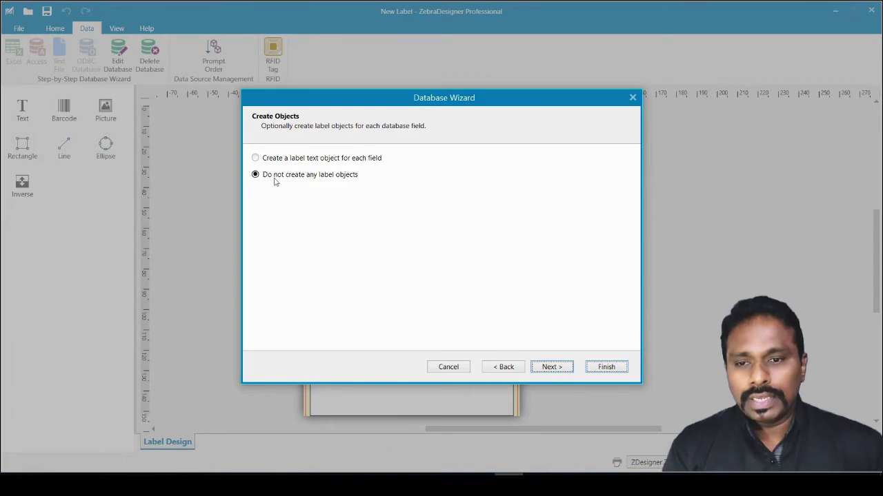
click(547, 367)
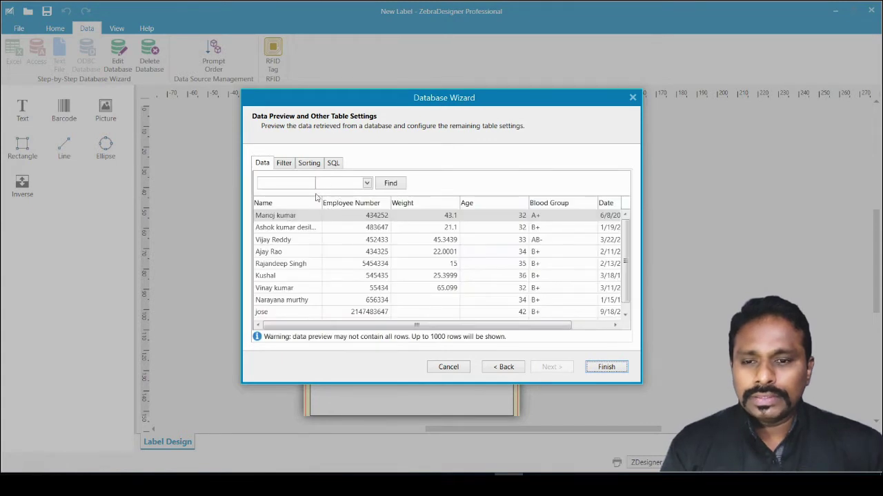
mouse_move(628, 239)
mouse_down()
mouse_move(627, 276)
mouse_move(628, 249)
mouse_up()
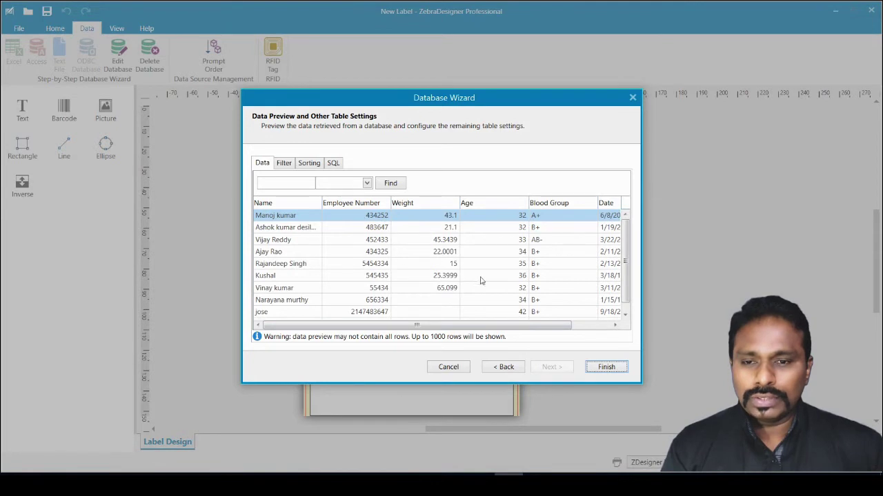
Step: Try enabling the record filter with an equals condition on the Name field, and disable the filter again
click(290, 166)
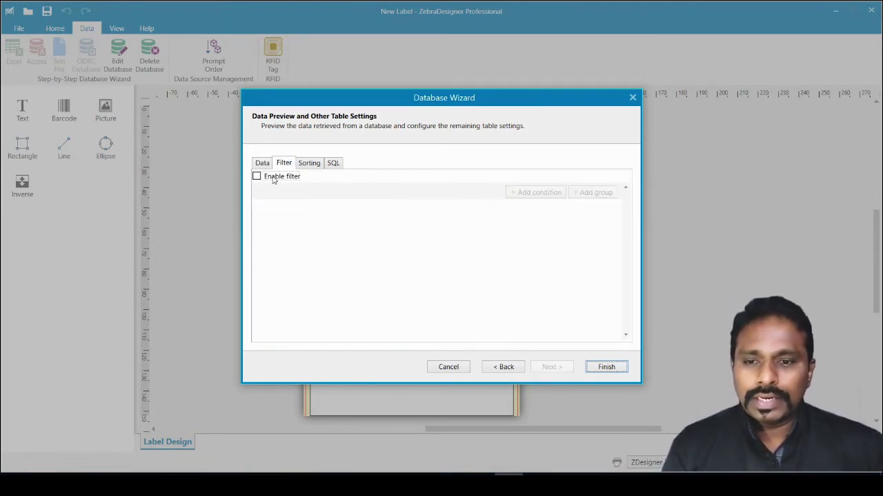
click(273, 178)
click(533, 195)
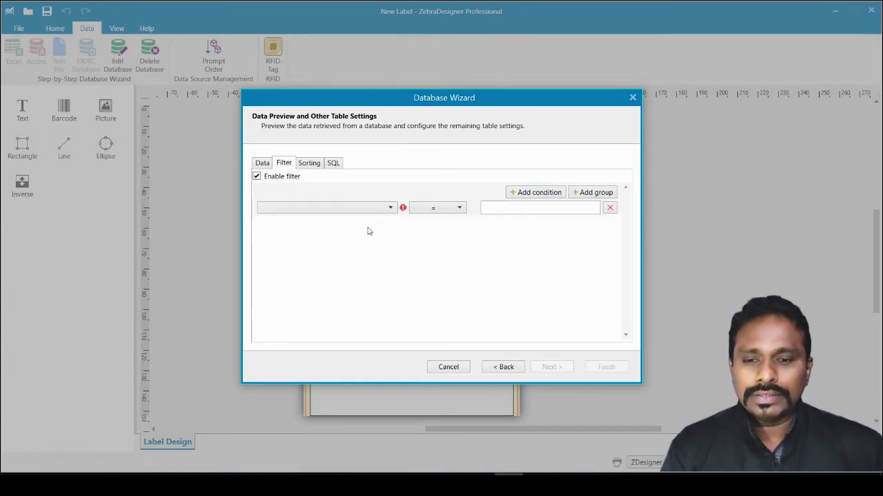
click(344, 208)
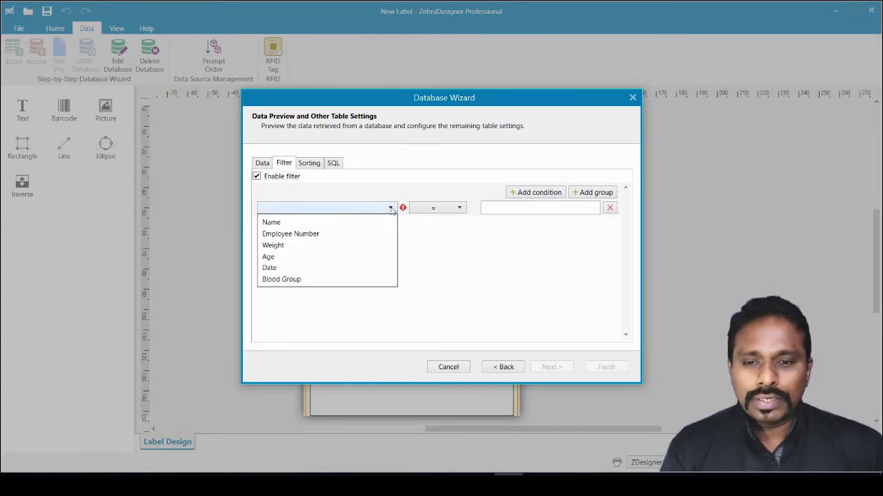
click(296, 222)
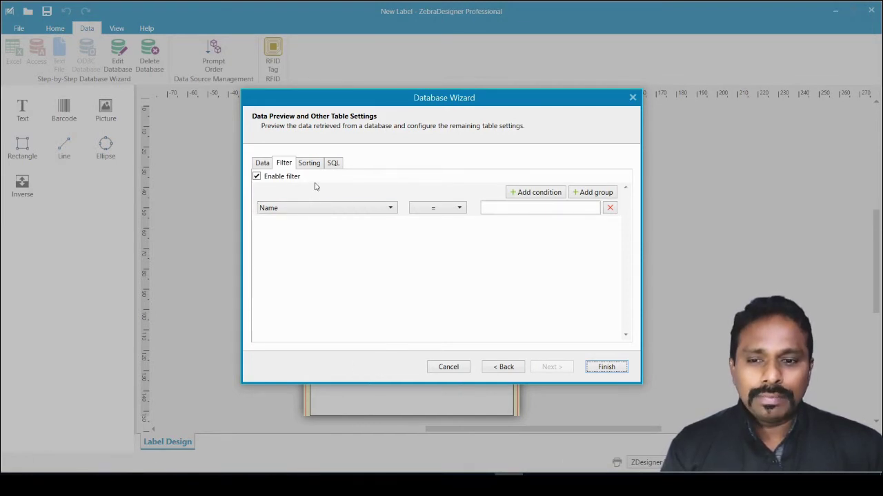
click(280, 179)
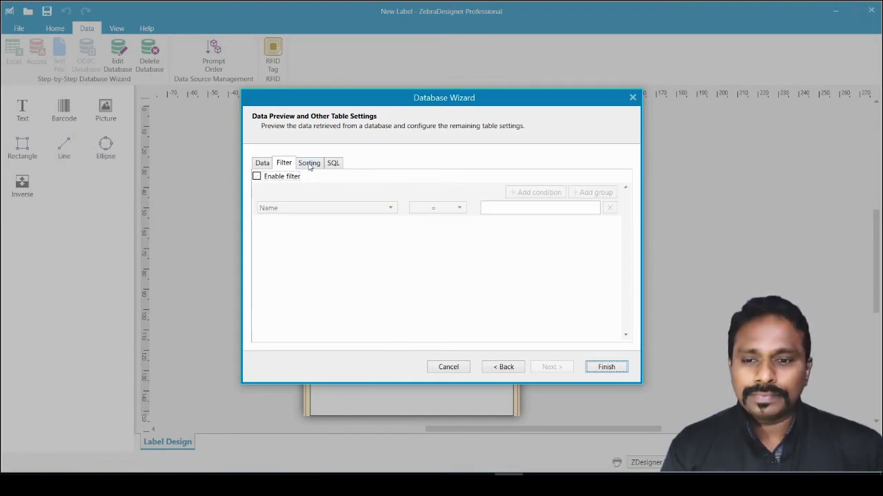
Step: Review the sorting settings, the SQL query and the previewed records, and finish the database wizard
click(310, 165)
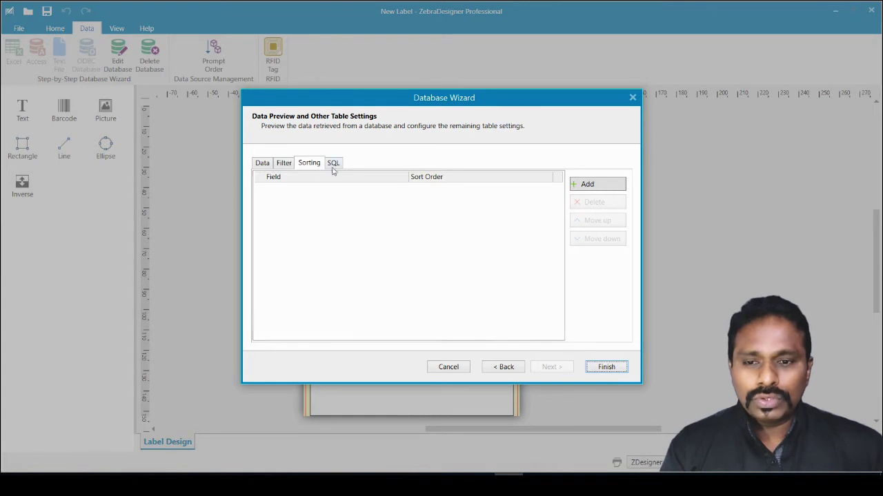
click(333, 165)
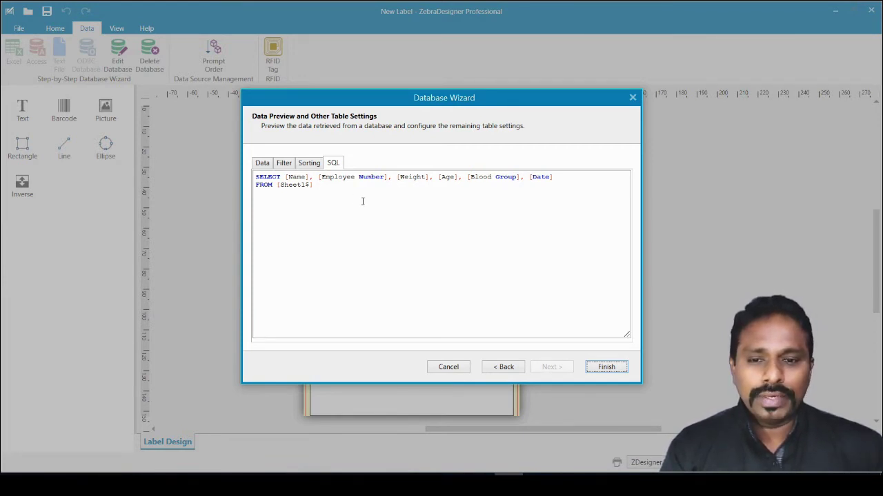
click(262, 165)
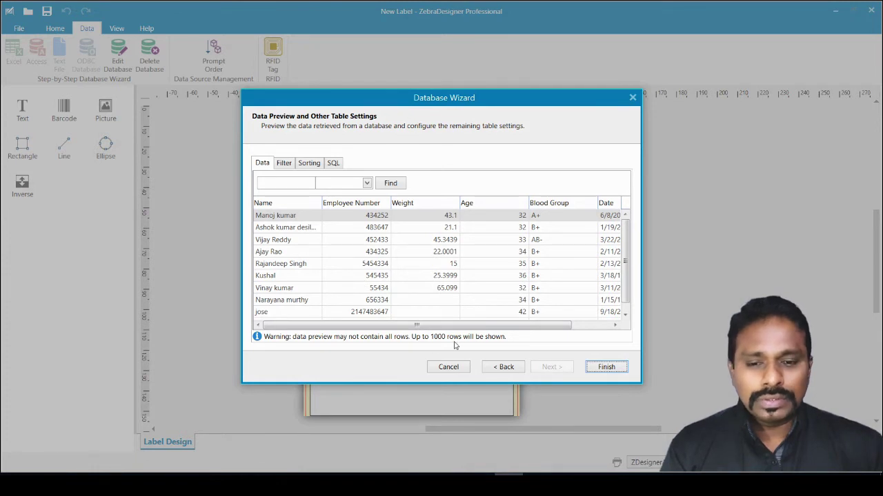
click(625, 314)
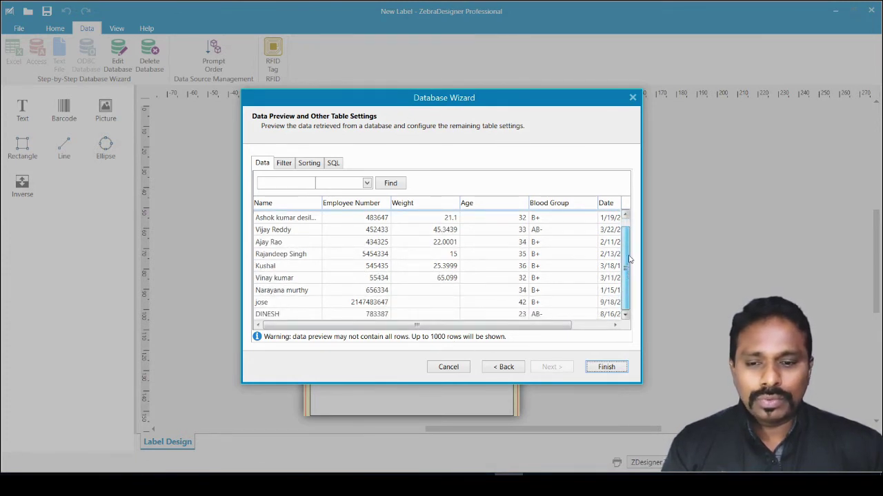
drag(629, 260, 633, 237)
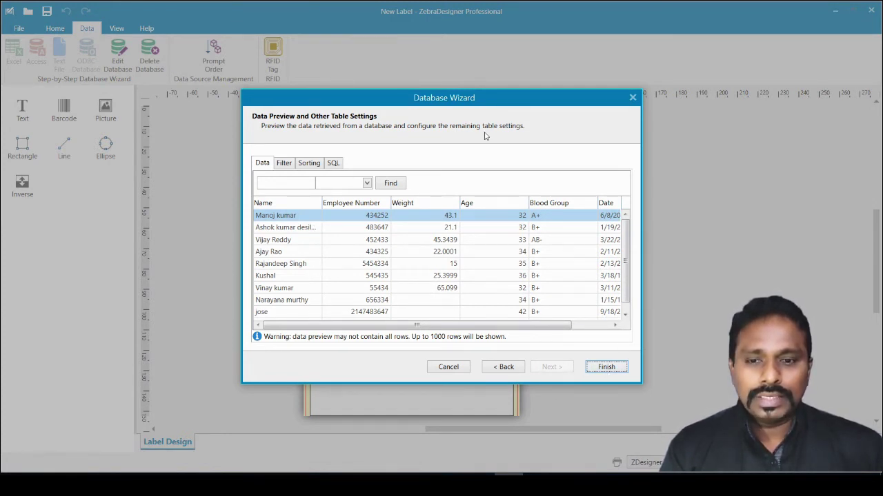
click(606, 367)
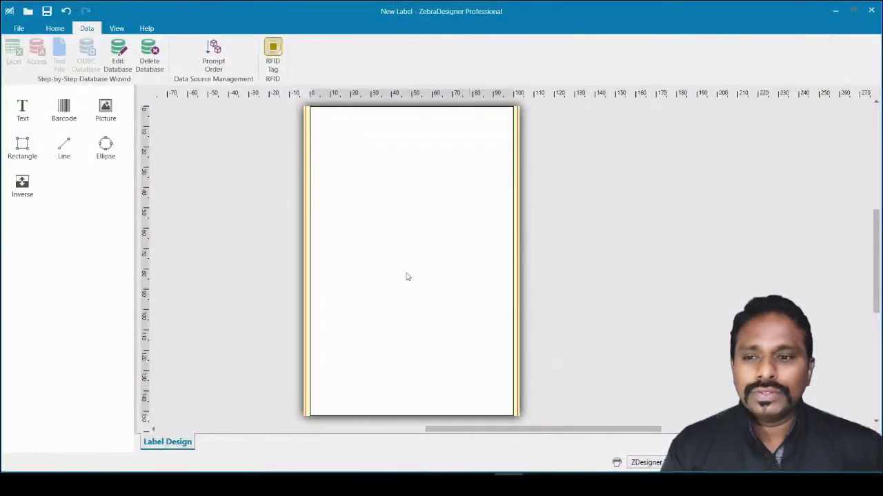
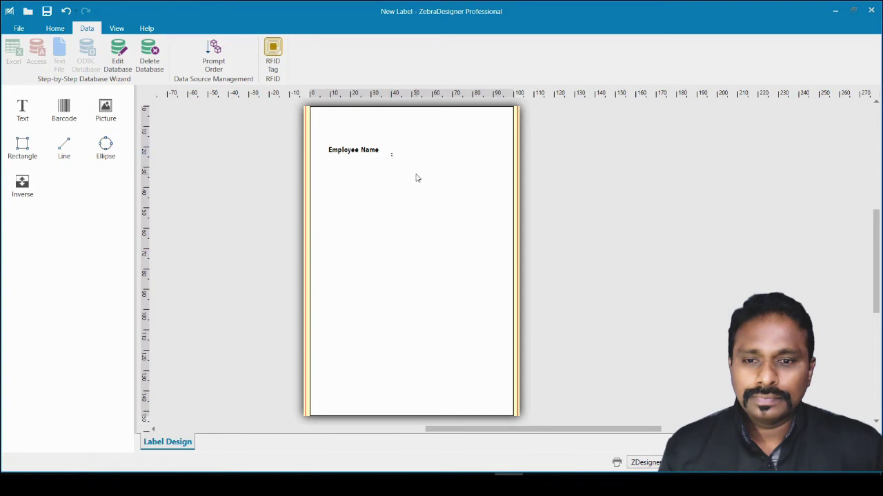
Step: Enlarge the colon text object and move it next to the Employee Name text on the label
click(393, 158)
click(391, 156)
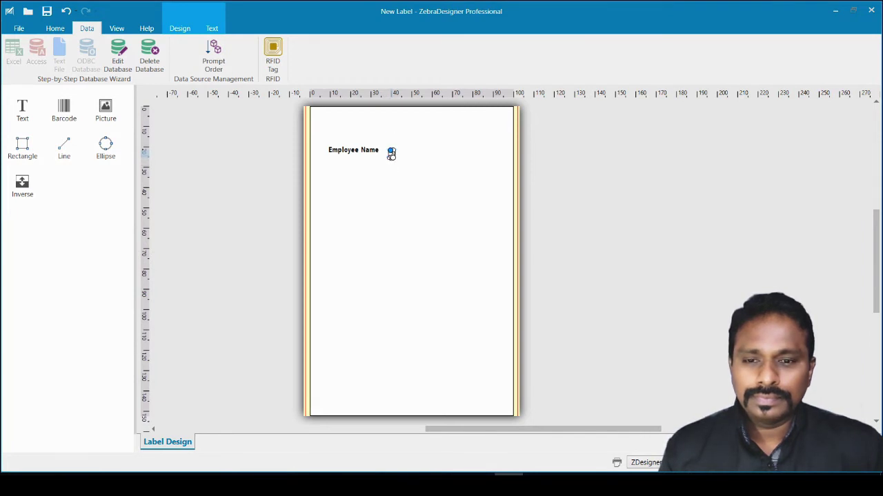
click(405, 176)
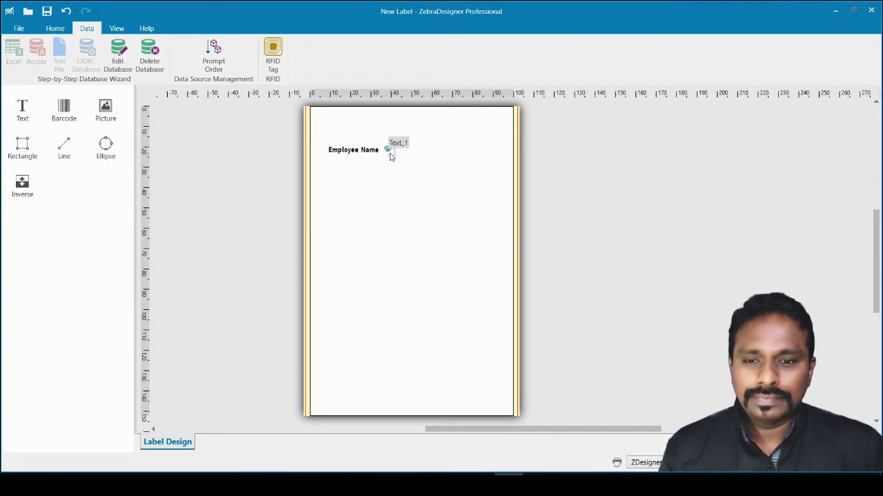
click(389, 152)
click(432, 205)
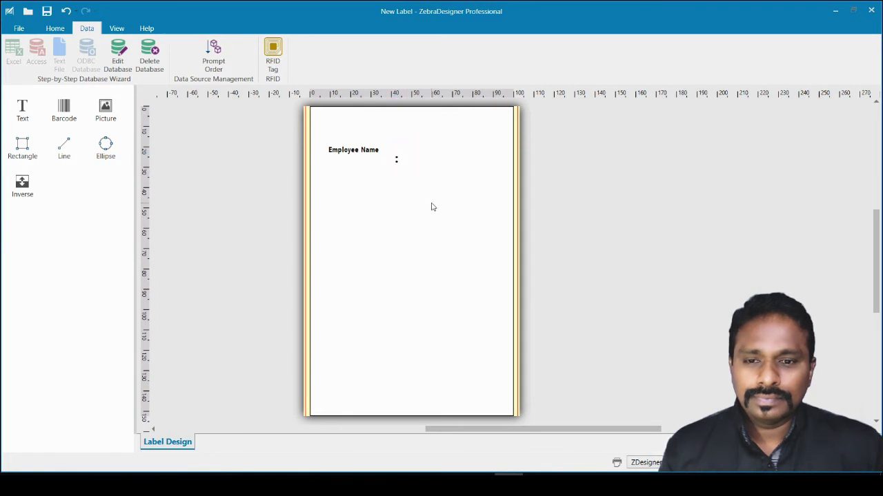
click(396, 160)
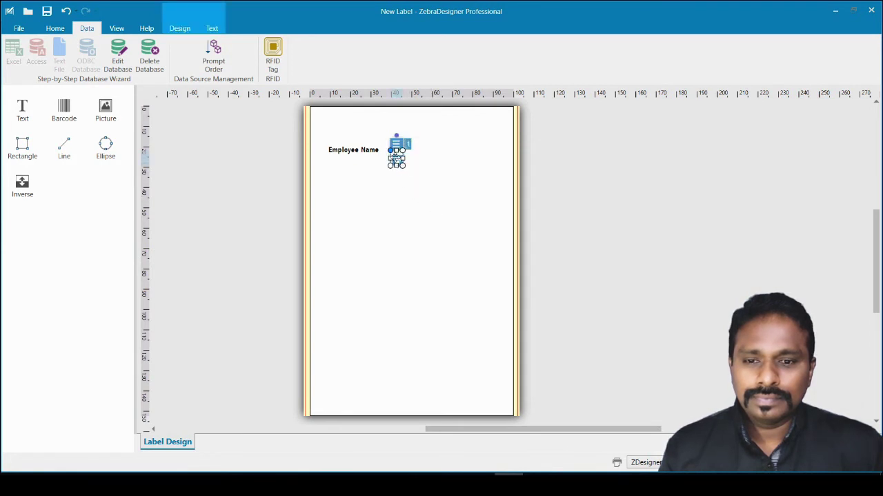
drag(396, 159, 384, 149)
click(486, 196)
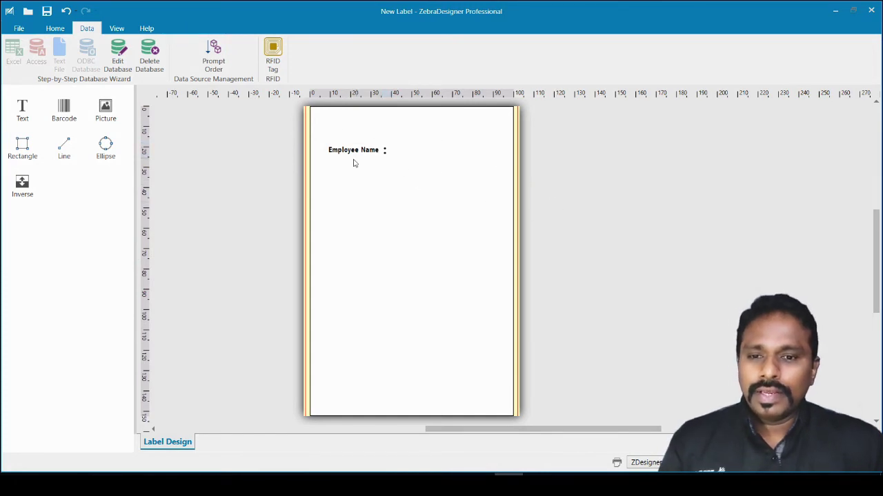
Step: Move the colon closer to the Employee Name text and nudge it until both line up on one row
click(387, 151)
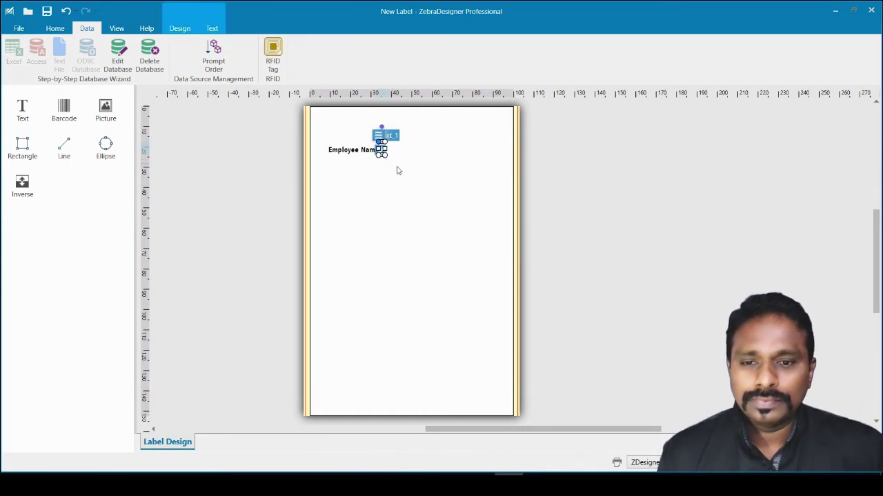
click(395, 169)
click(382, 153)
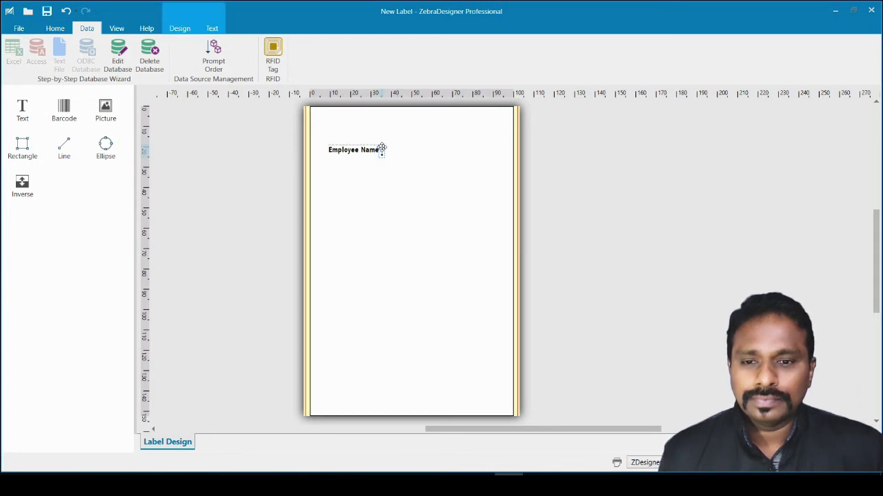
click(433, 186)
click(383, 158)
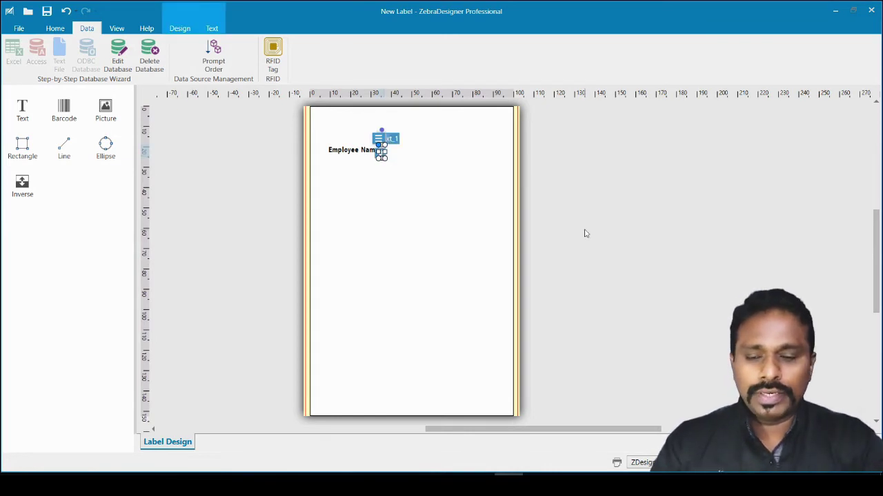
key(Up)
key(Up)
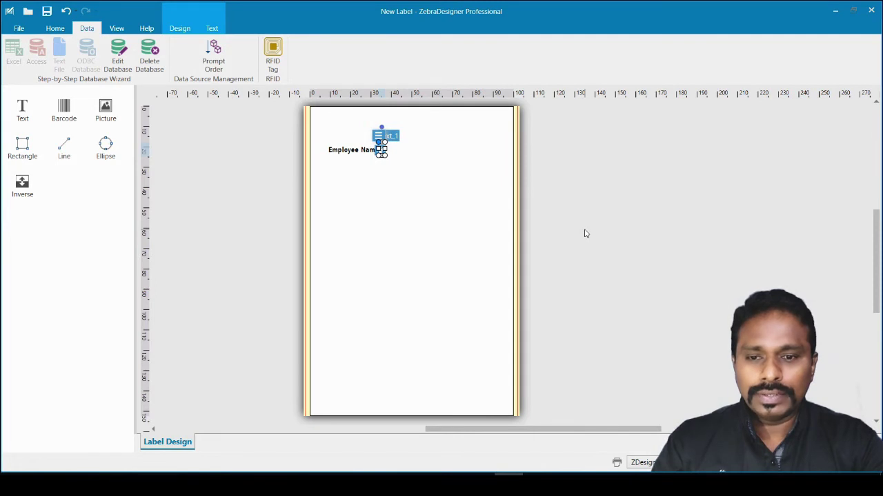
key(Down)
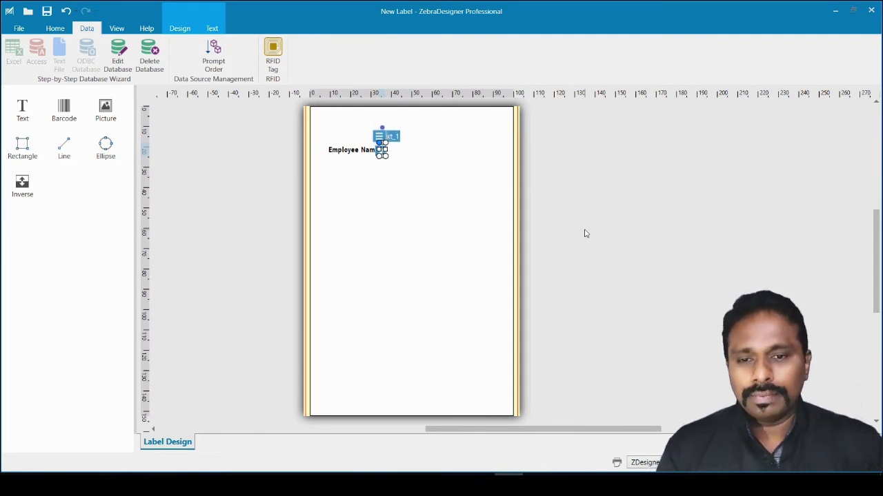
click(424, 197)
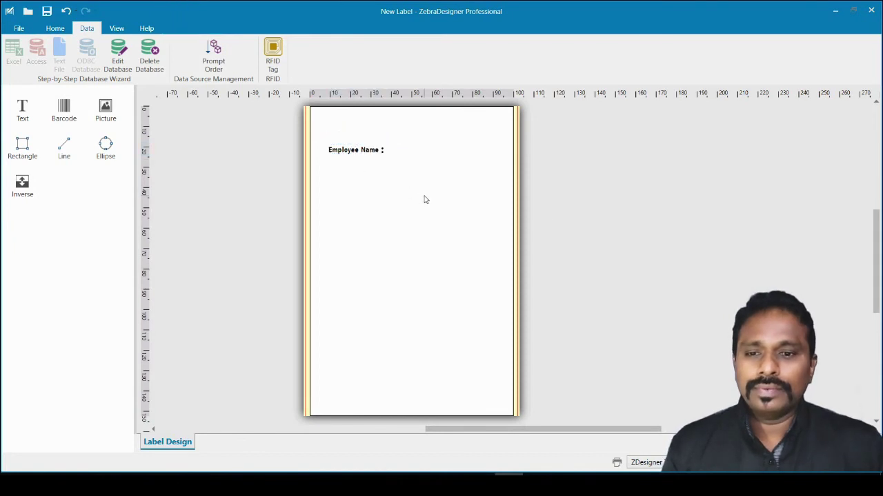
Step: Copy the Employee Name text together with its colon and place the duplicate directly below, left-aligned with the original
click(353, 150)
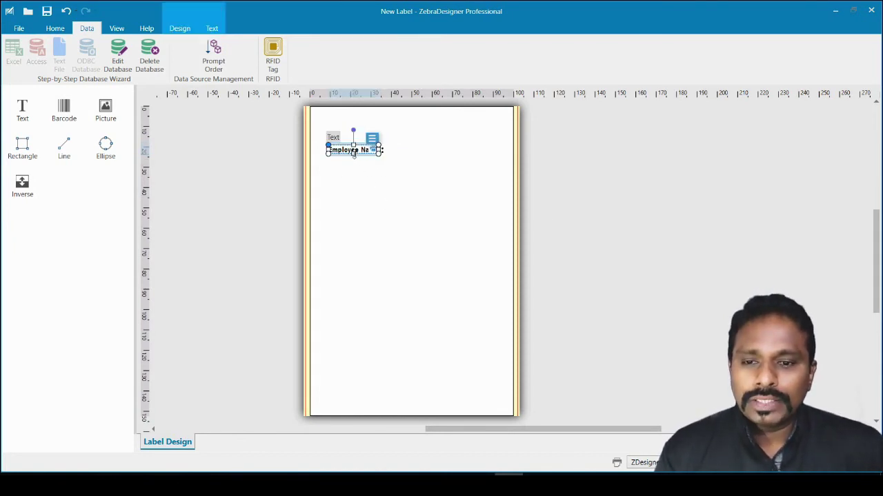
click(407, 175)
drag(398, 143, 324, 180)
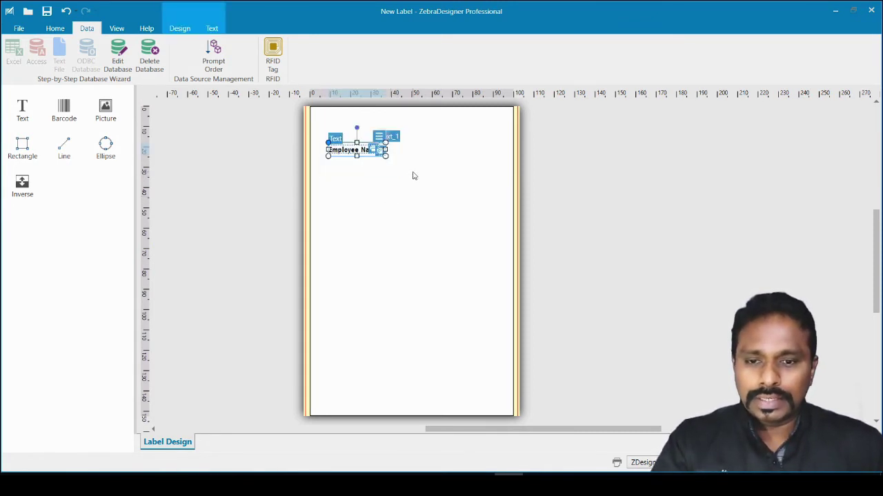
click(413, 176)
drag(404, 133, 319, 165)
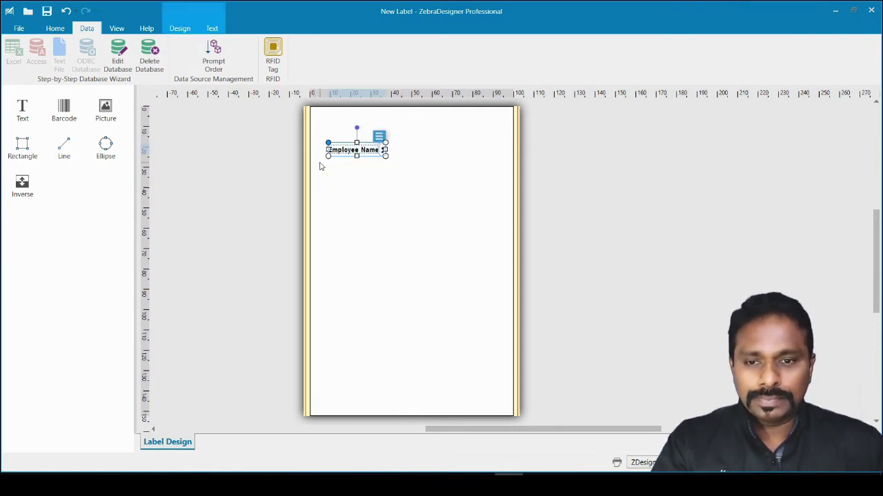
click(393, 222)
key(ctrl+v)
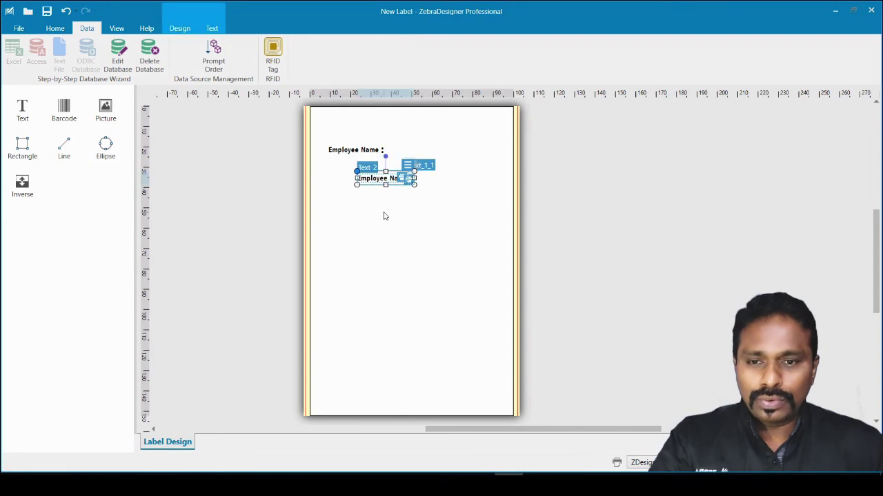
drag(370, 177, 345, 175)
click(359, 197)
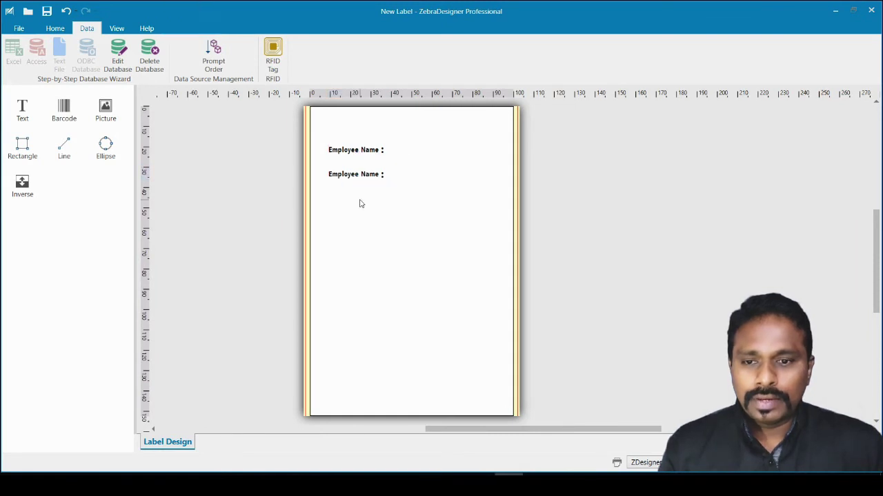
Step: Replace the fixed data of the duplicated Employee Name text with Age and apply it
click(350, 178)
double_click(350, 175)
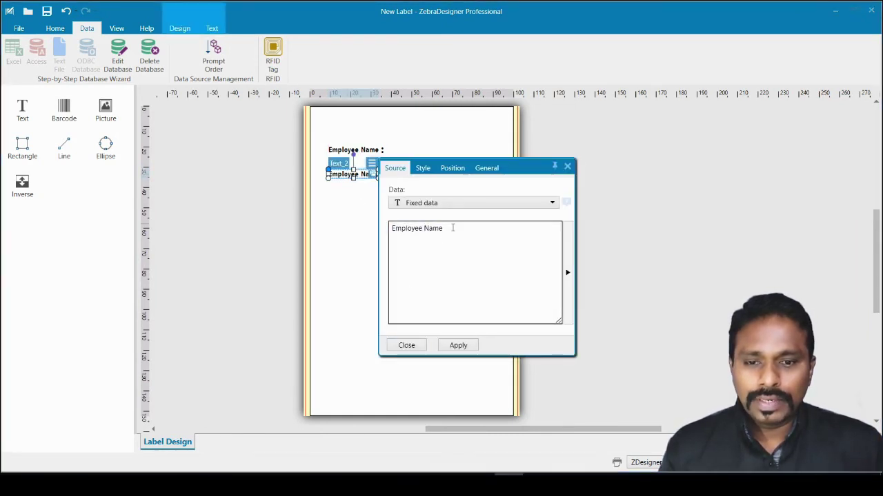
drag(452, 228, 379, 233)
text(Age)
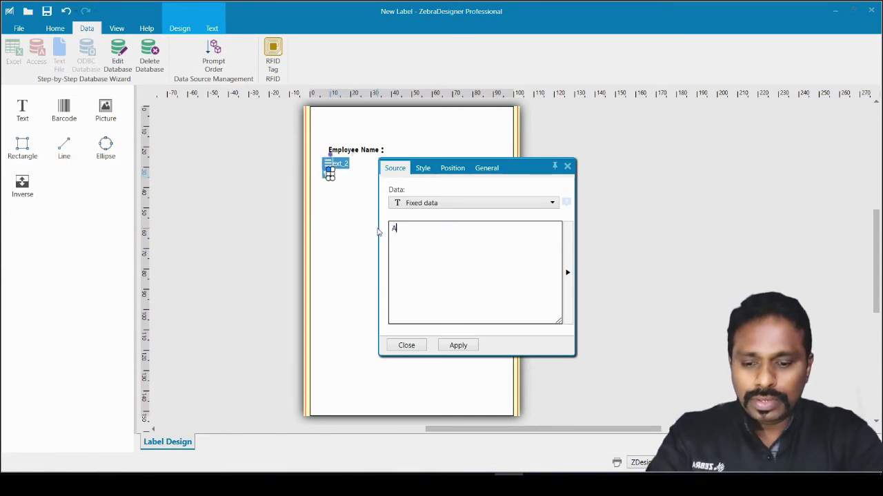
click(458, 345)
click(418, 345)
click(337, 208)
click(332, 175)
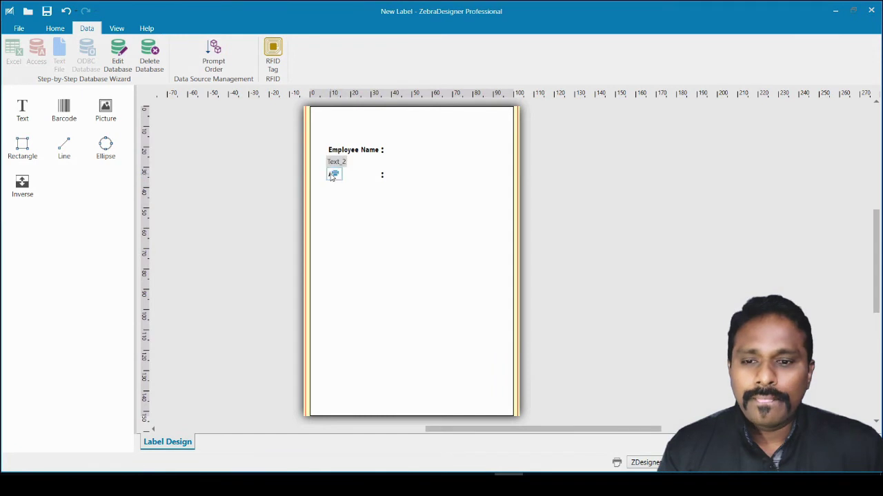
click(347, 188)
click(348, 150)
click(373, 189)
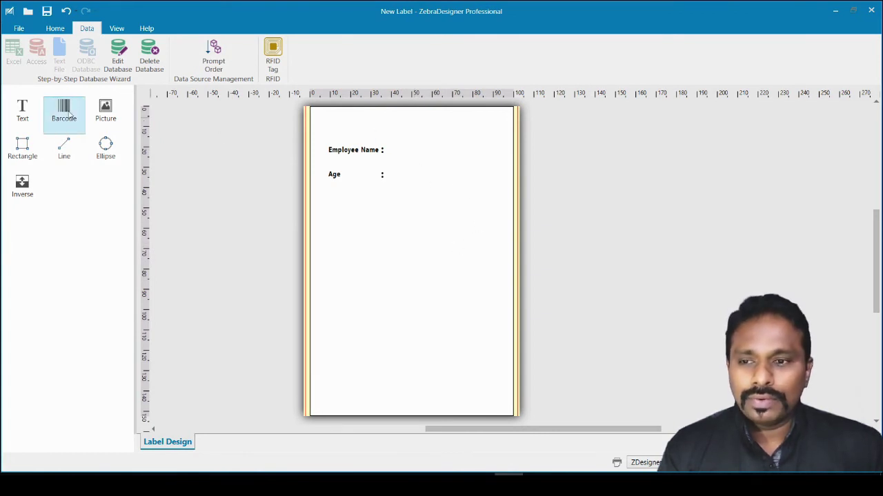
Step: Add a text object just after the Employee Name colon and align it with that row
click(26, 109)
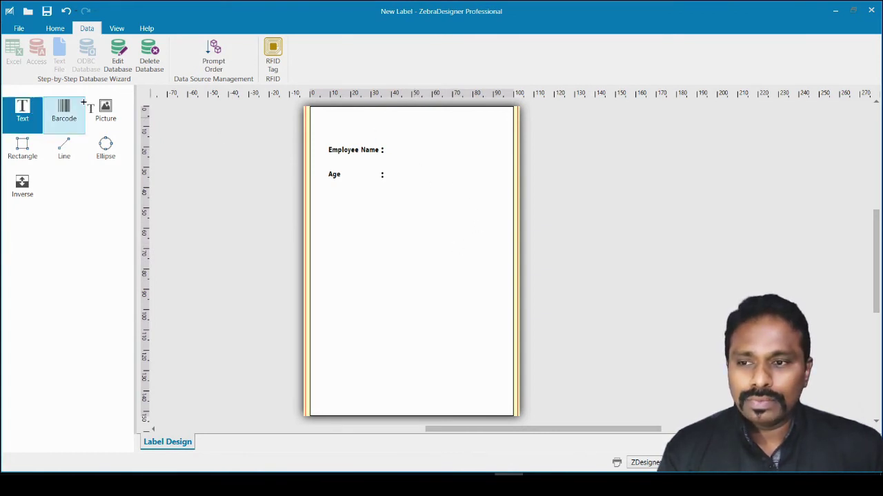
click(398, 148)
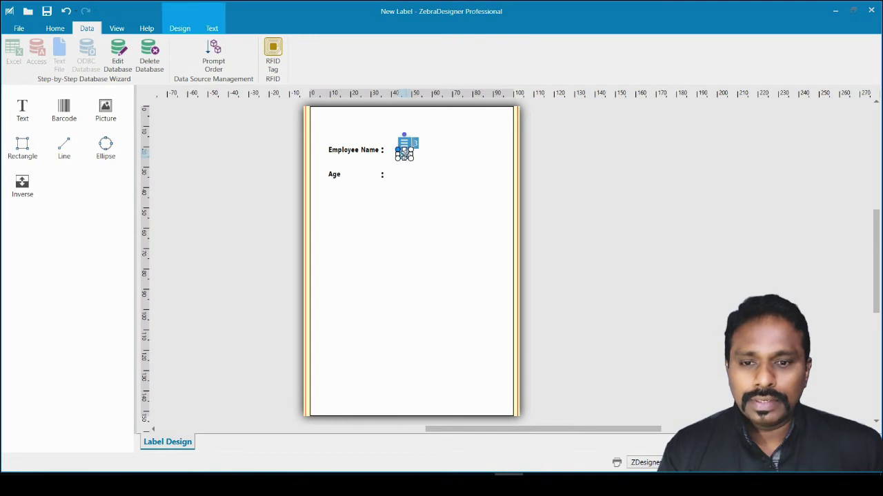
drag(404, 153, 393, 152)
click(416, 171)
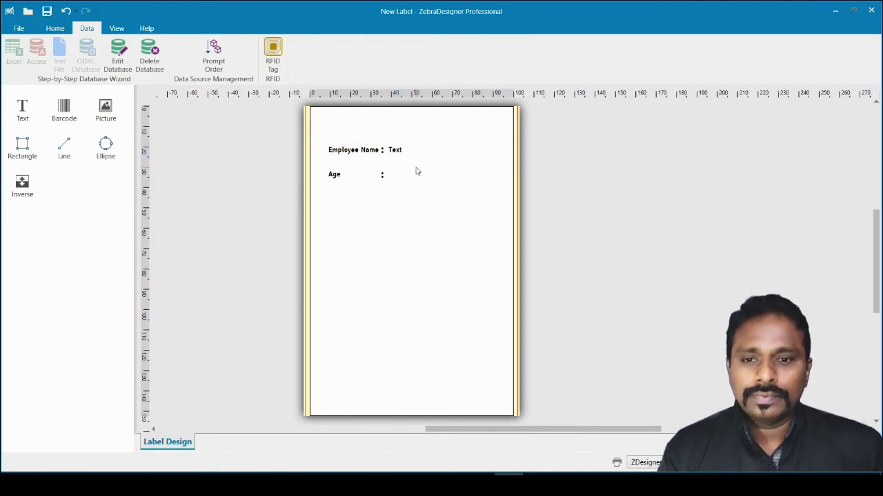
Step: Link the new text object beside Employee Name to the Sheet1$.Name field of the Book1.xls database
click(394, 151)
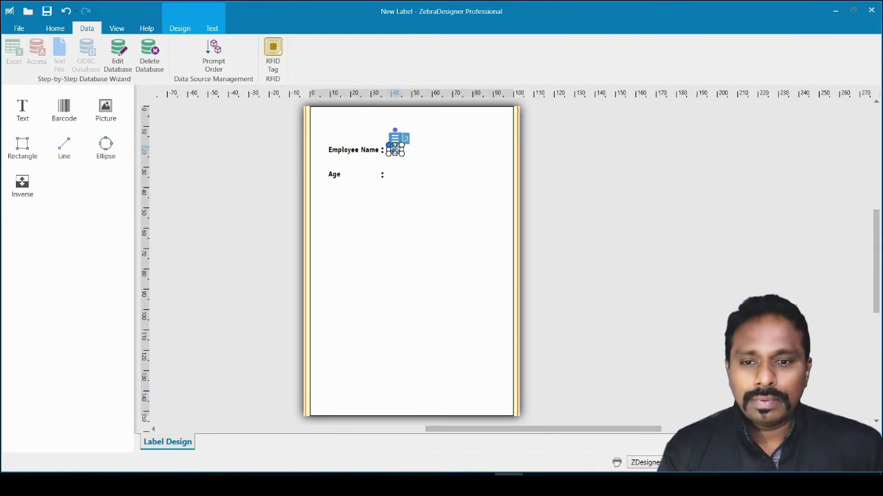
double_click(394, 151)
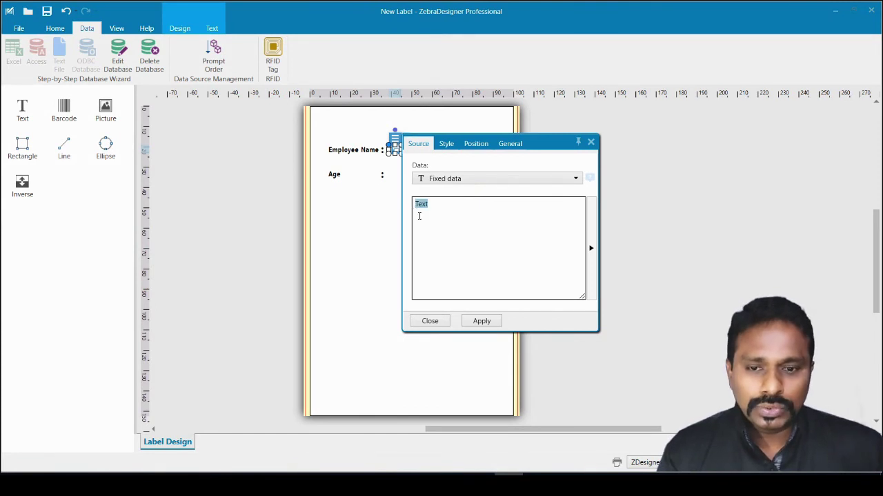
click(537, 180)
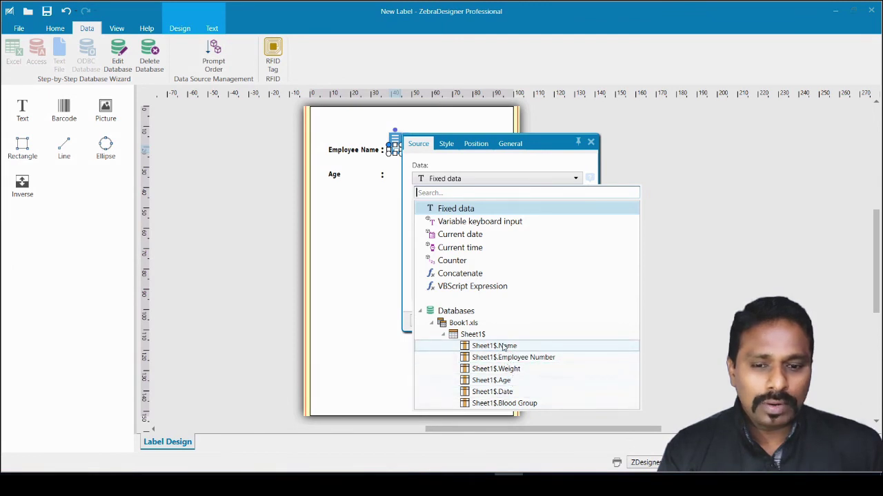
click(502, 347)
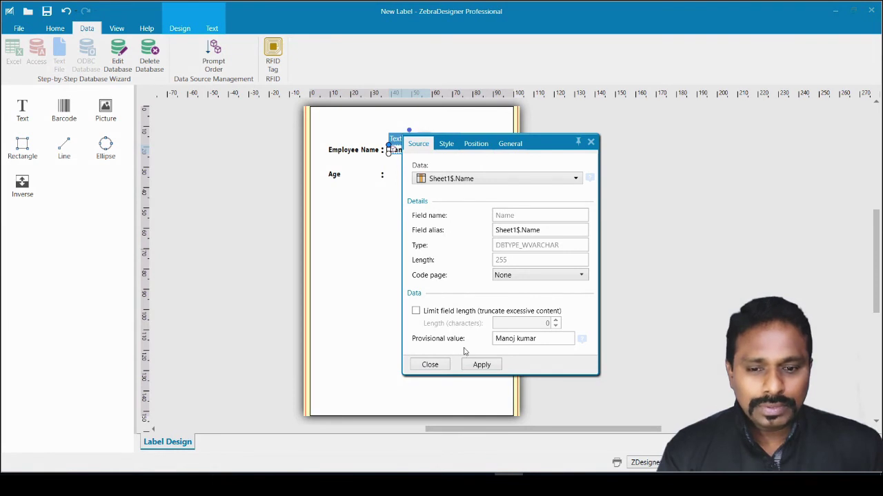
Step: Limit the Sheet1$.Name field length to 24 characters, apply the setting and close the object's properties
drag(544, 339, 493, 340)
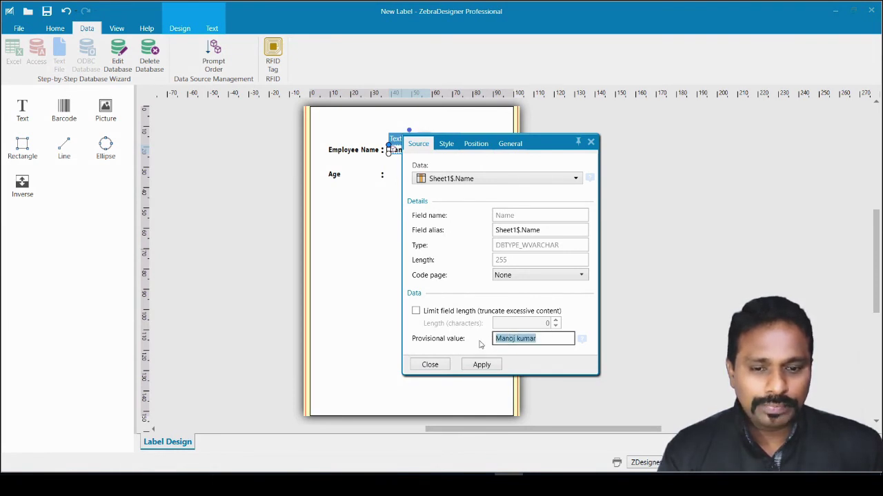
click(416, 311)
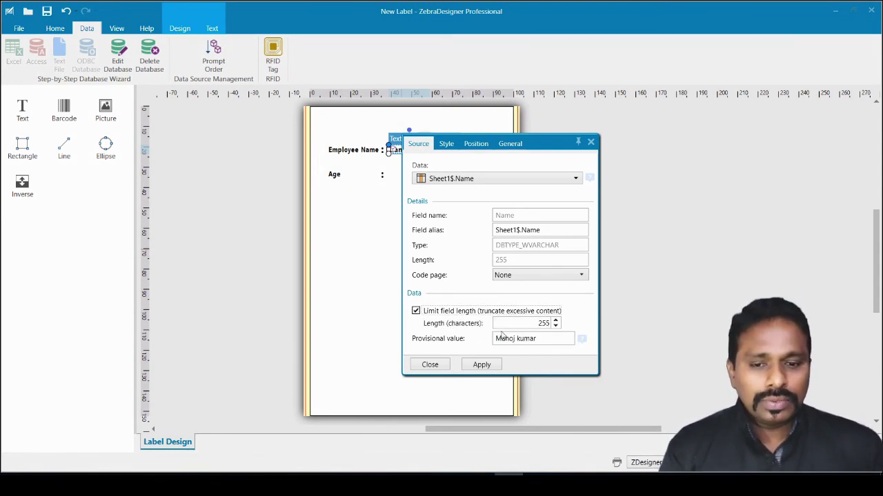
double_click(540, 322)
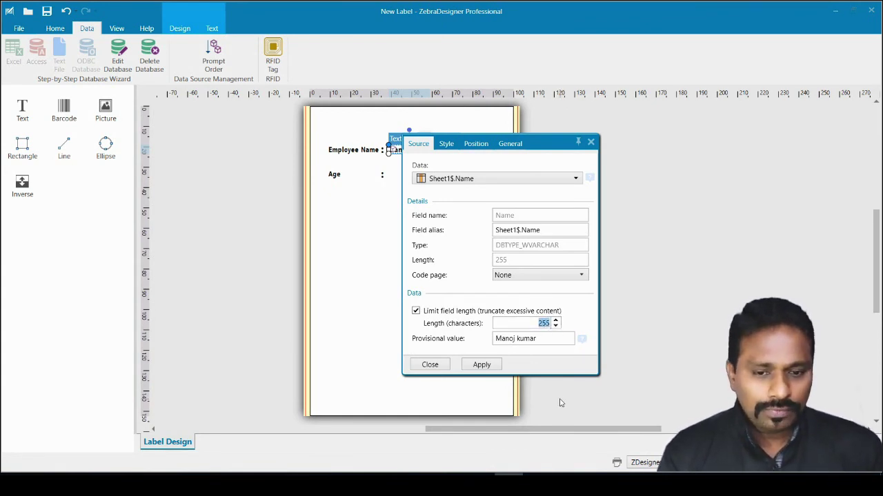
text(24)
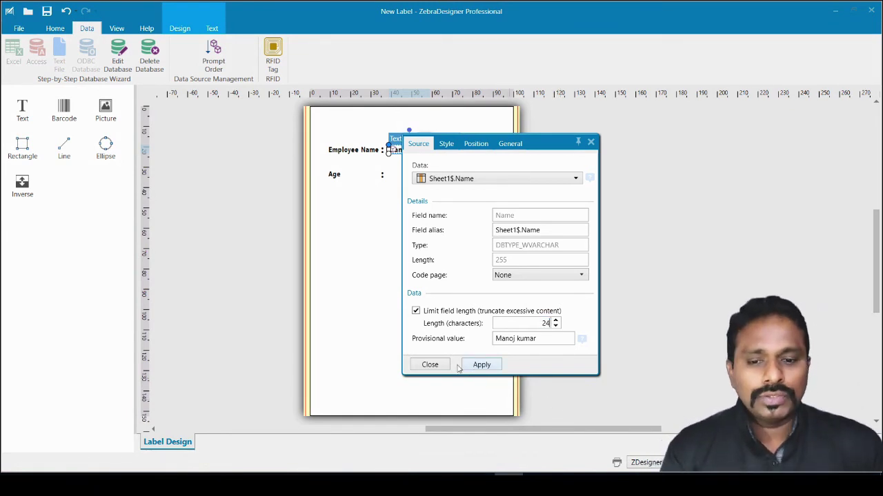
click(510, 345)
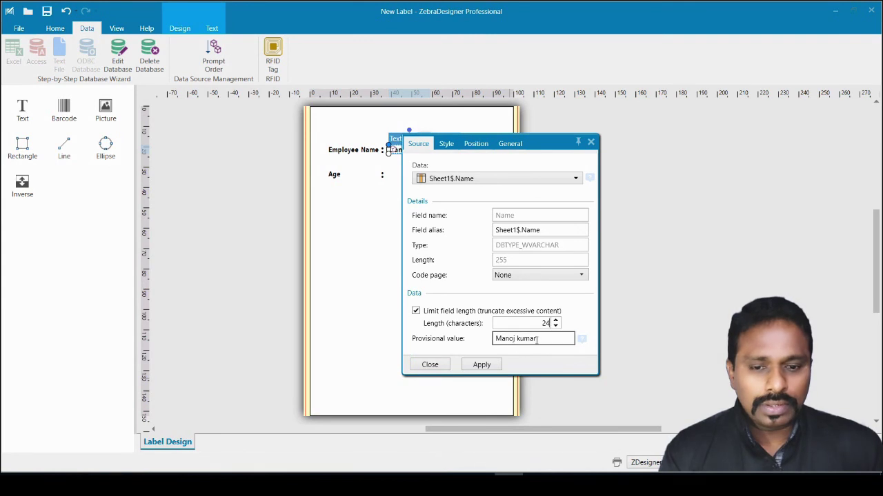
drag(538, 339, 495, 343)
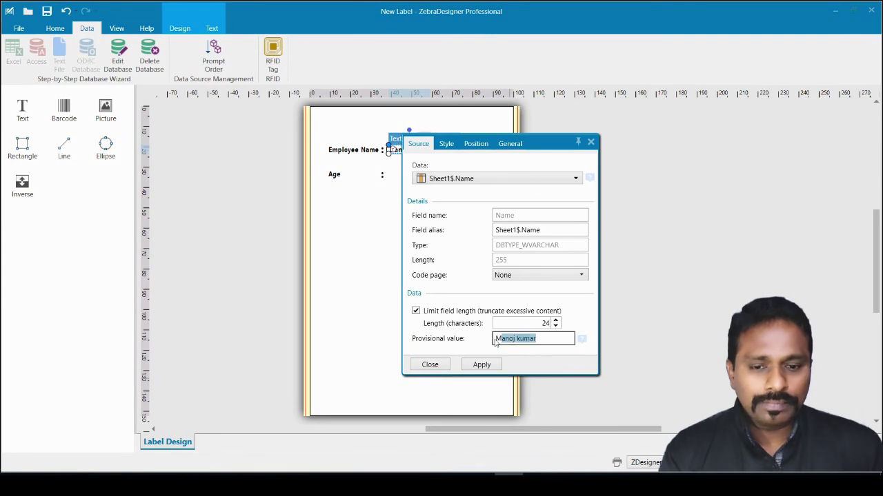
double_click(545, 323)
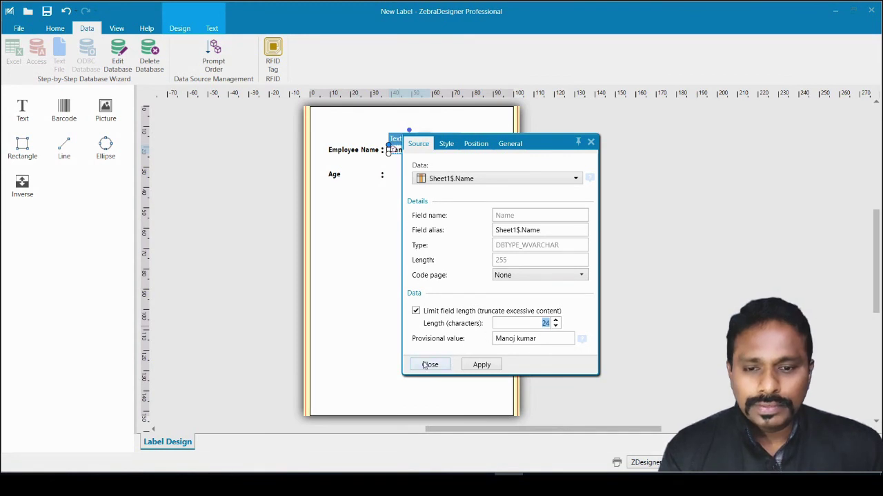
click(474, 370)
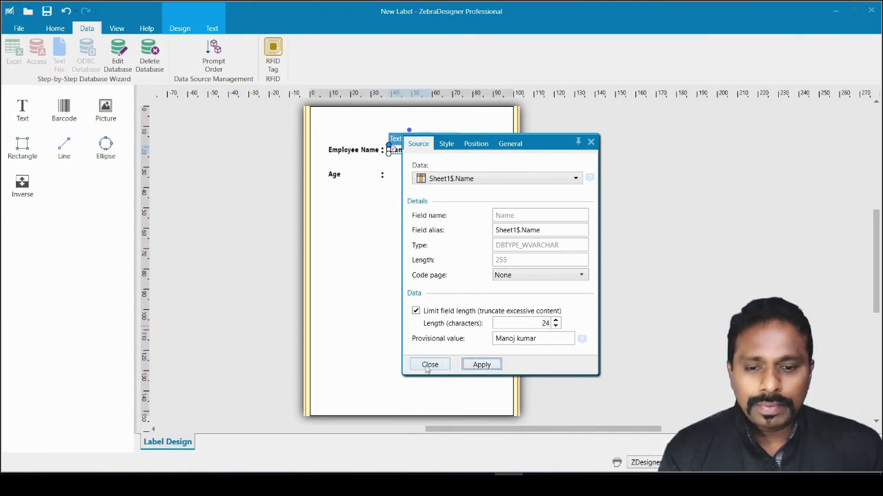
click(424, 370)
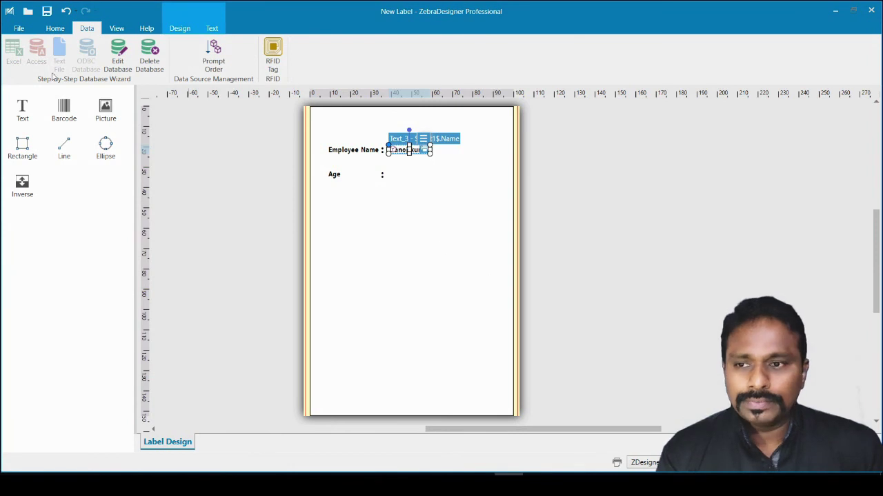
Step: Add a text object just after the Age colon and align it with the Age row
click(30, 111)
click(393, 174)
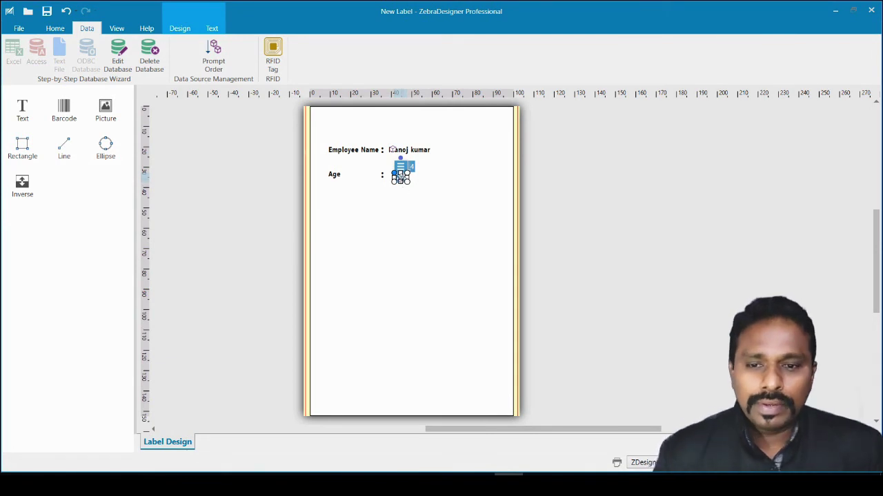
double_click(400, 176)
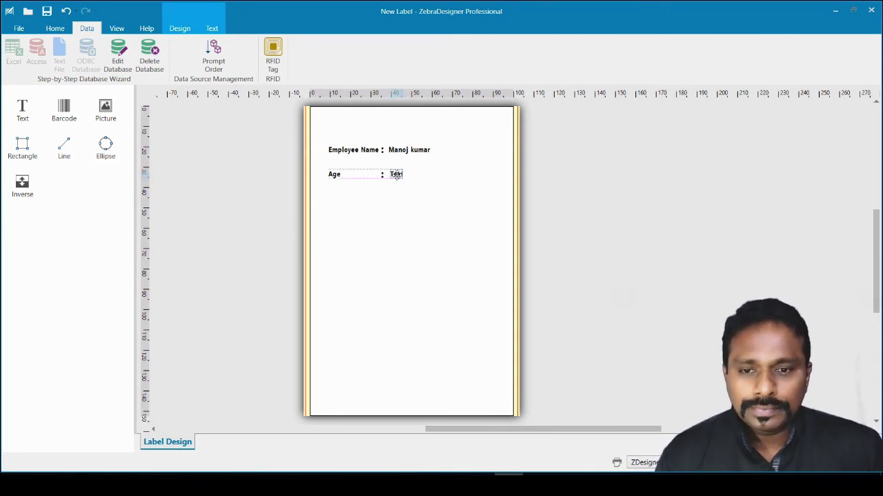
Step: Link the text object beside Age to the Sheet1$.Age field of the Book1.xls database
double_click(397, 176)
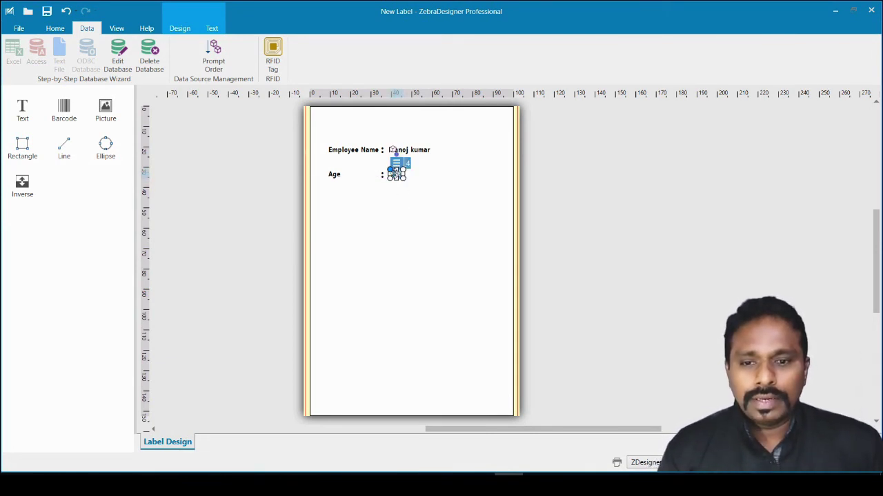
click(396, 163)
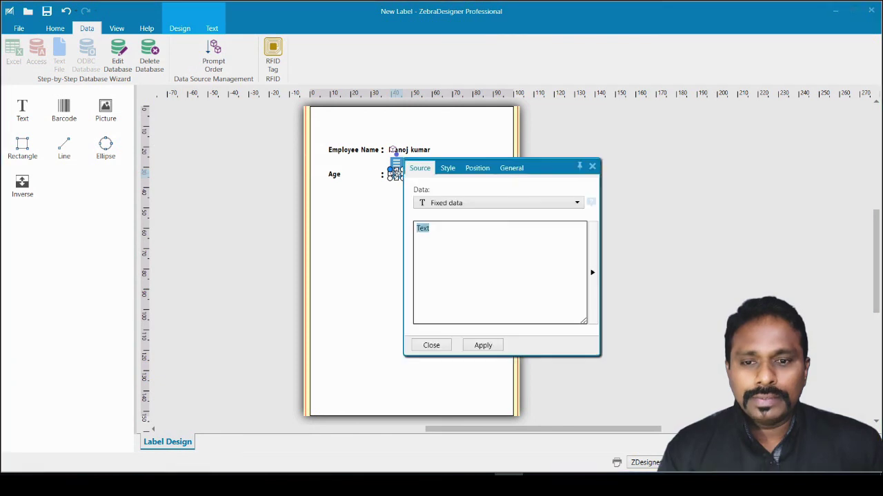
click(476, 203)
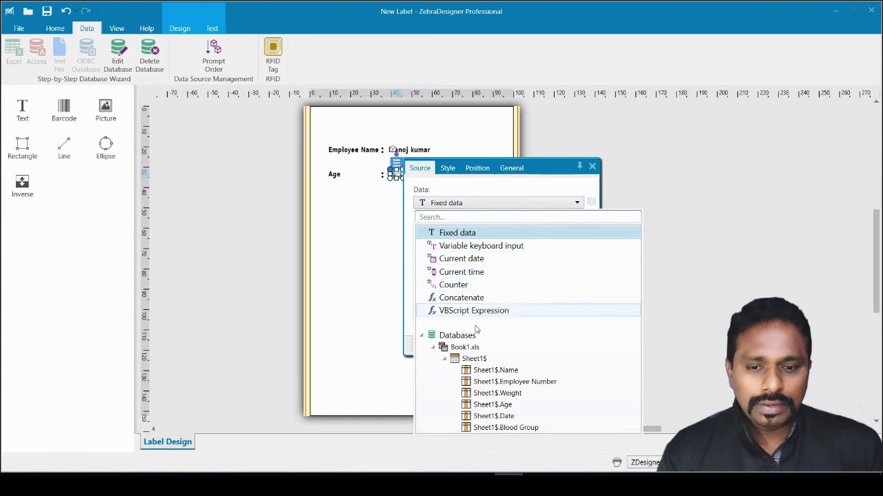
click(497, 405)
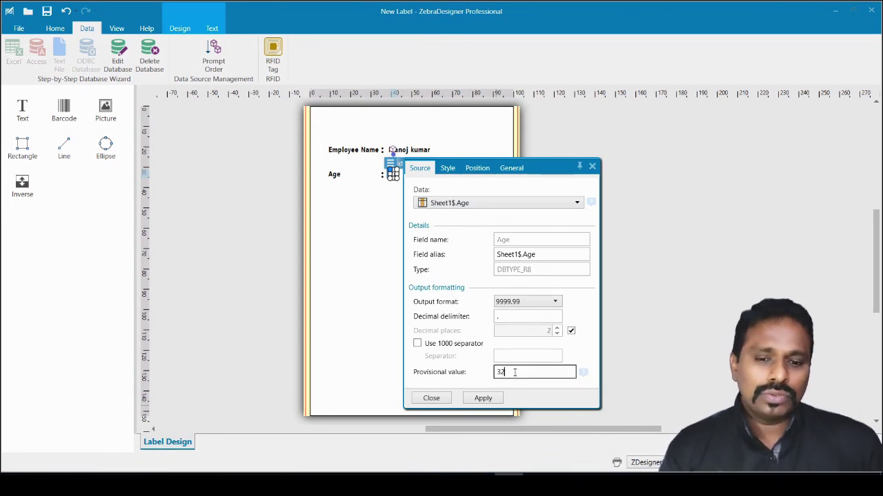
Step: Re-enter the provisional value of the Sheet1$.Age field and close the text object's properties
drag(515, 373, 474, 372)
text(2)
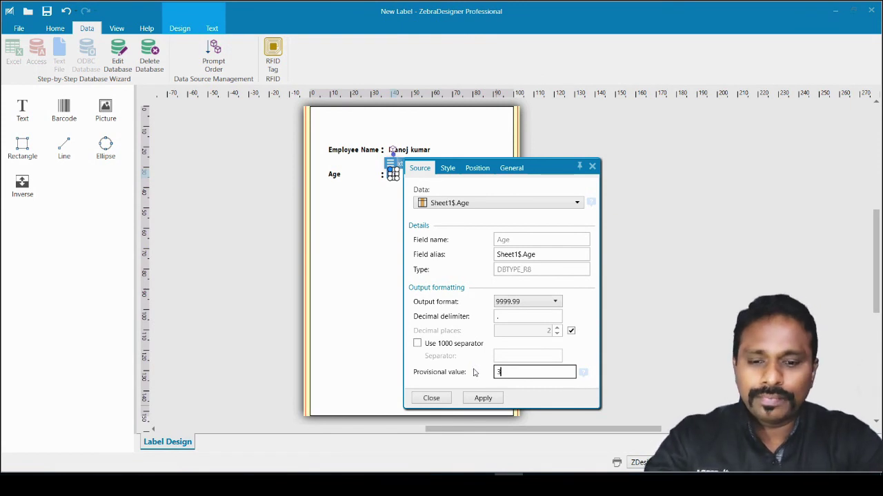
click(430, 399)
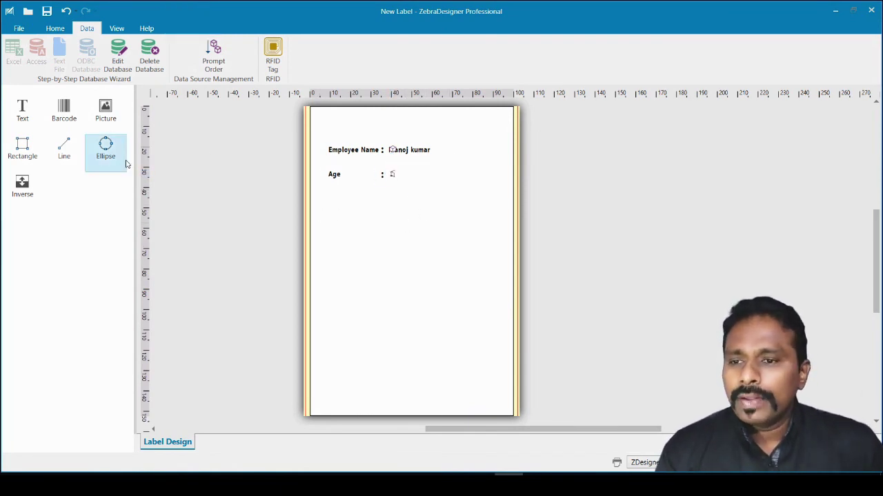
Step: Add a barcode to the label and position it centrally just below the Age row
click(70, 111)
click(386, 226)
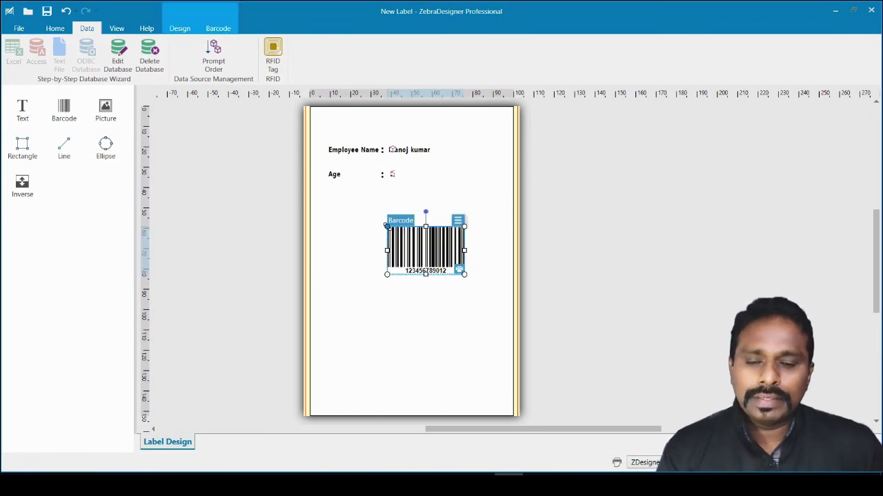
drag(426, 243, 406, 217)
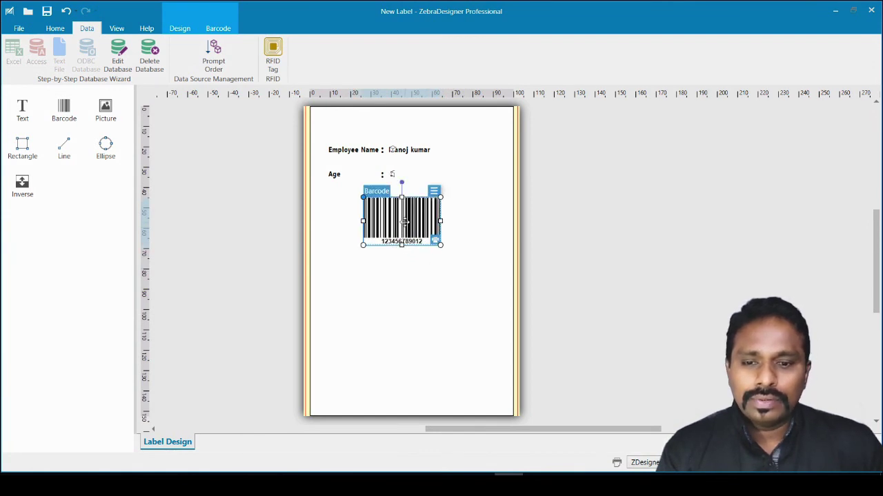
double_click(404, 221)
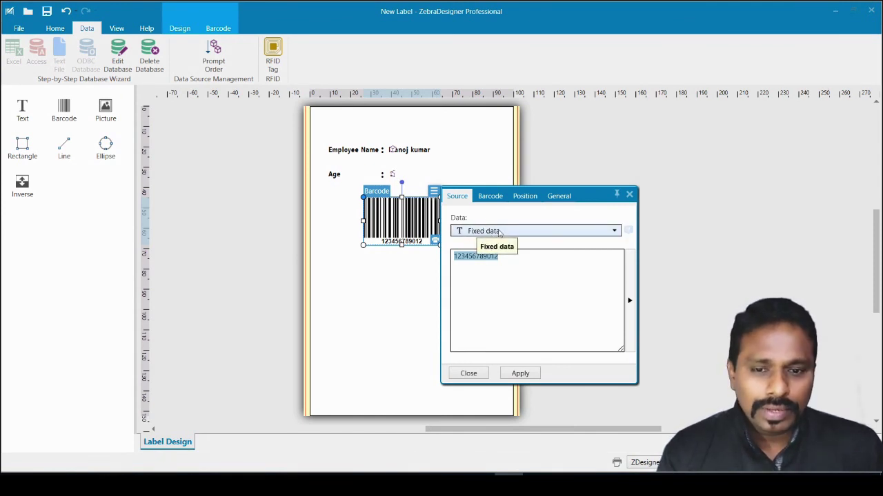
click(468, 376)
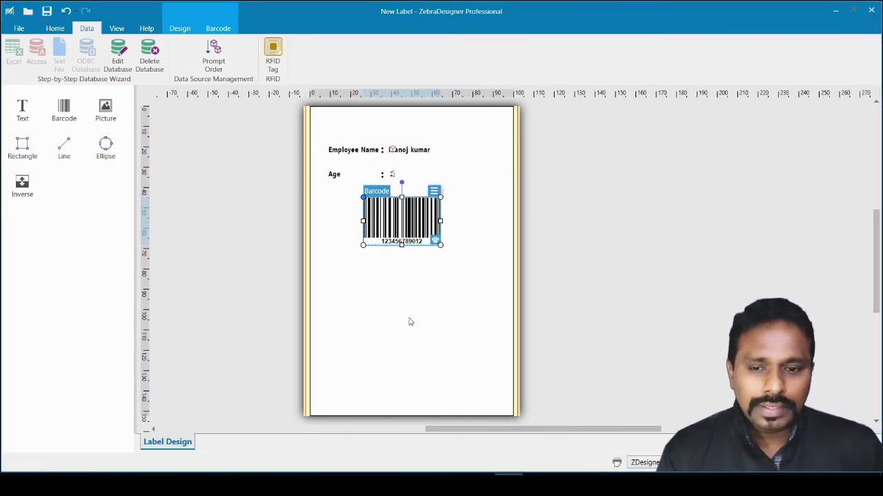
click(407, 317)
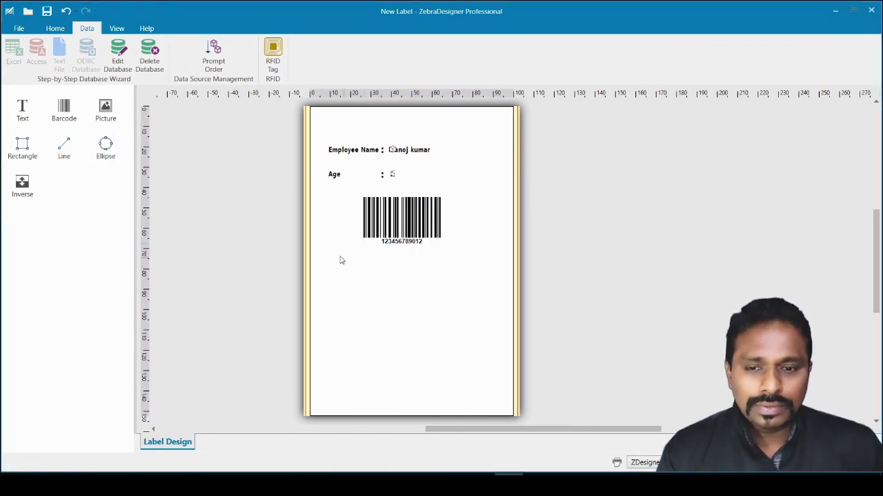
Step: Link the barcode to the Sheet1$.Date field of the Book1.xls database
click(402, 220)
double_click(403, 219)
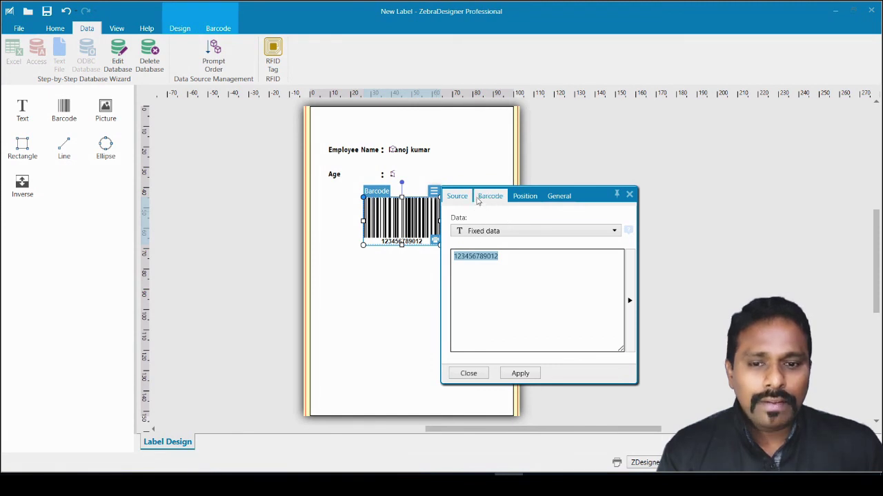
click(490, 232)
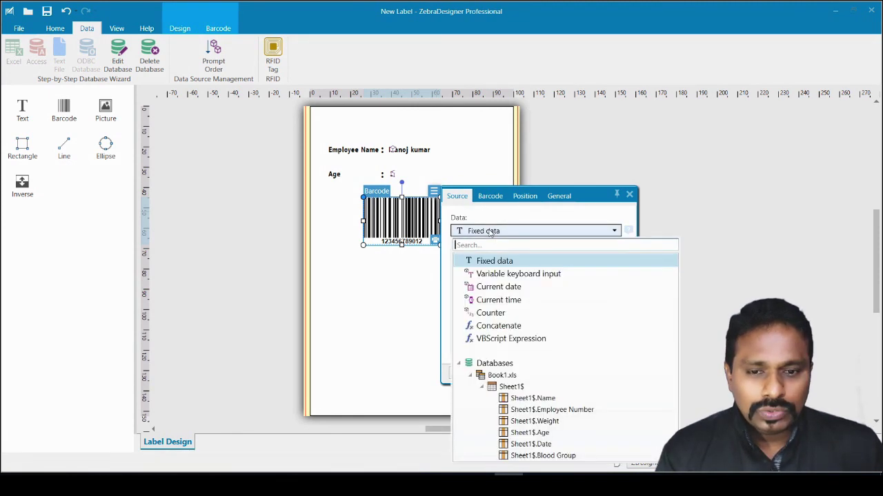
click(543, 444)
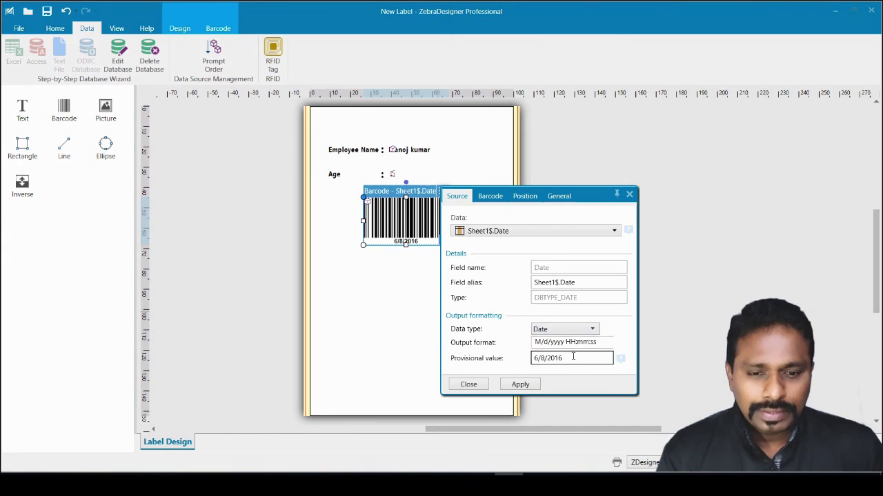
Step: Remove the time part from the barcode's date output format, leaving M/d/yyyy, apply it and close the barcode's properties
click(602, 342)
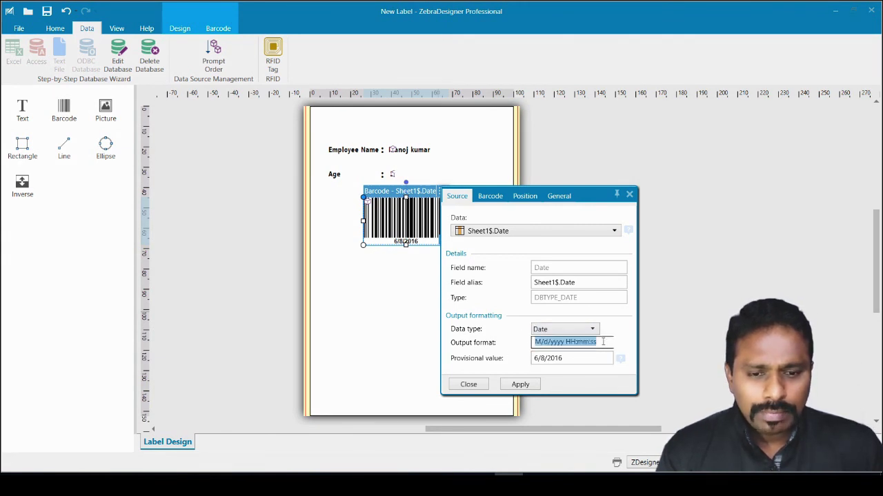
click(603, 342)
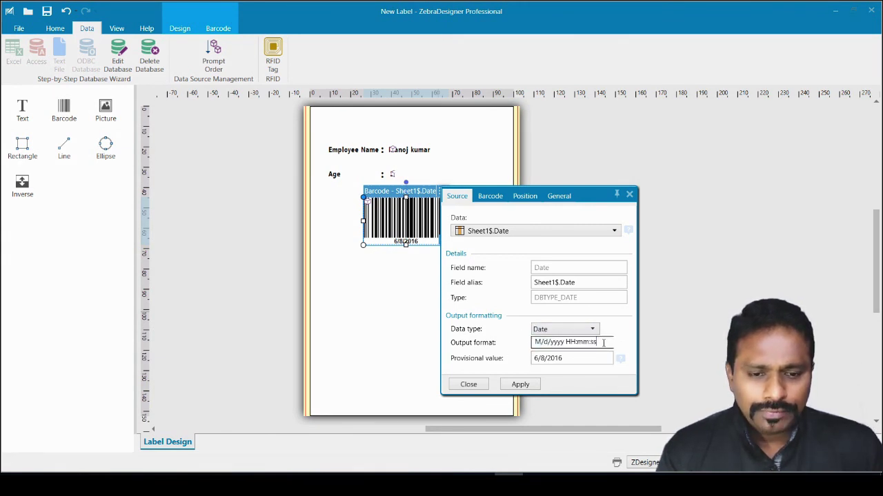
drag(601, 343, 566, 342)
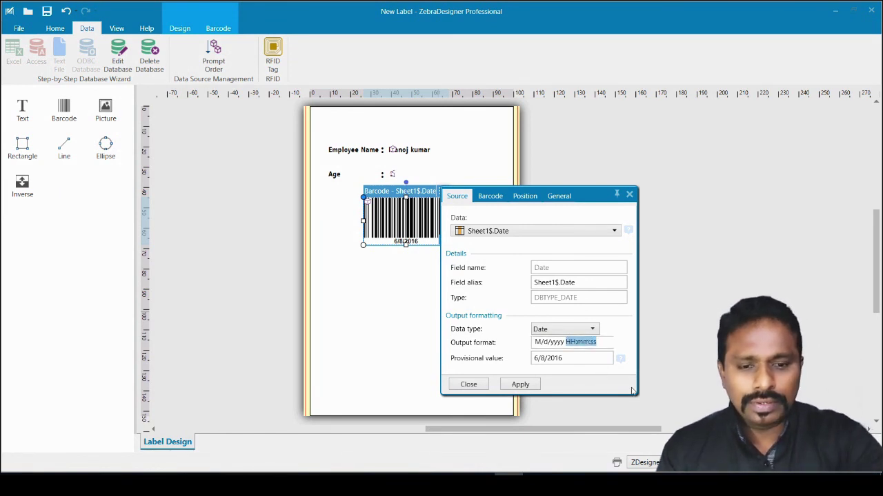
key(BackSpace)
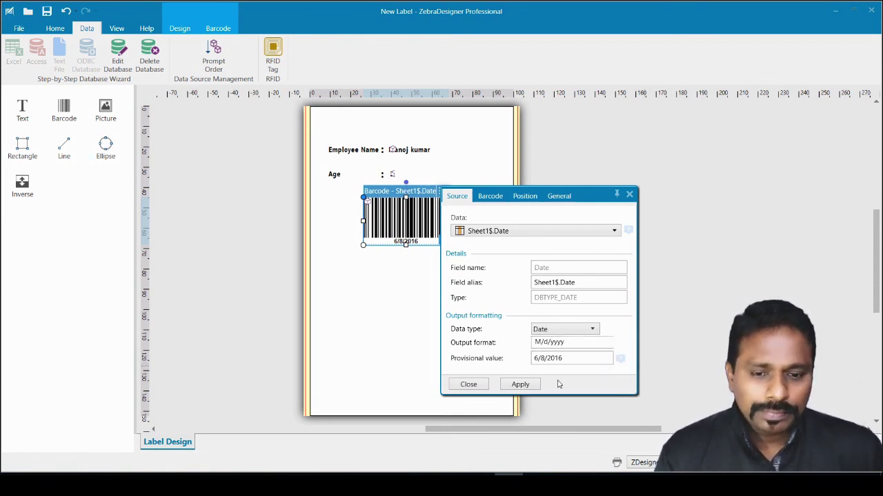
click(518, 387)
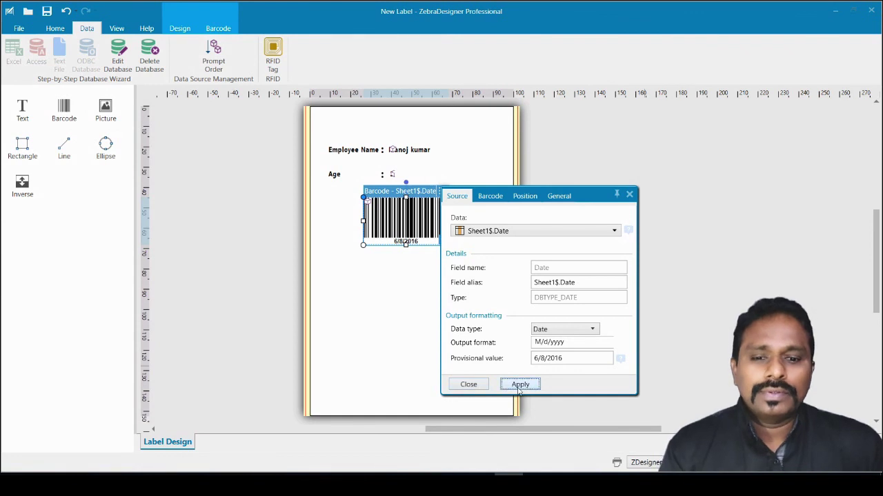
click(477, 387)
click(420, 301)
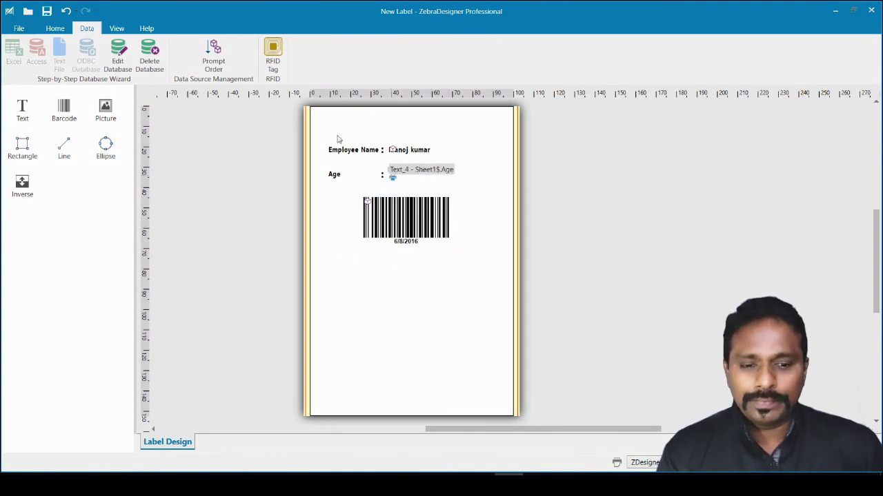
Step: In the print settings, deselect all database records, select record 5 alone and replace that selection with record 8
click(21, 31)
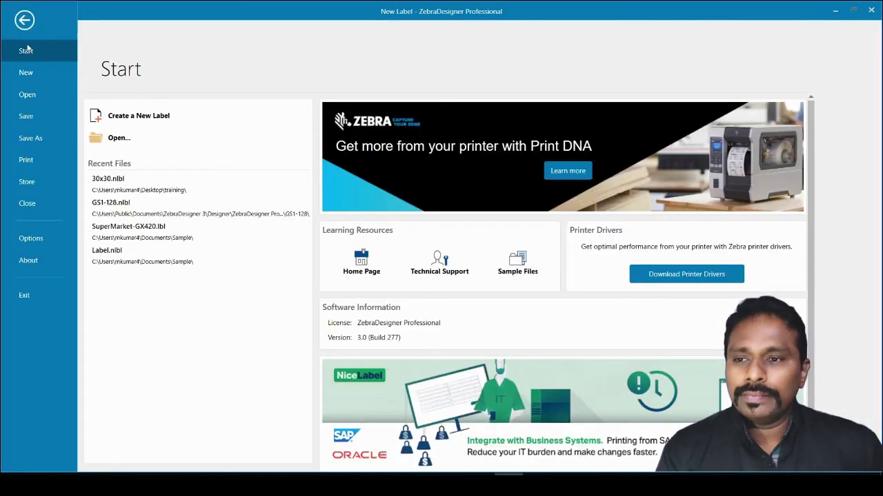
click(33, 161)
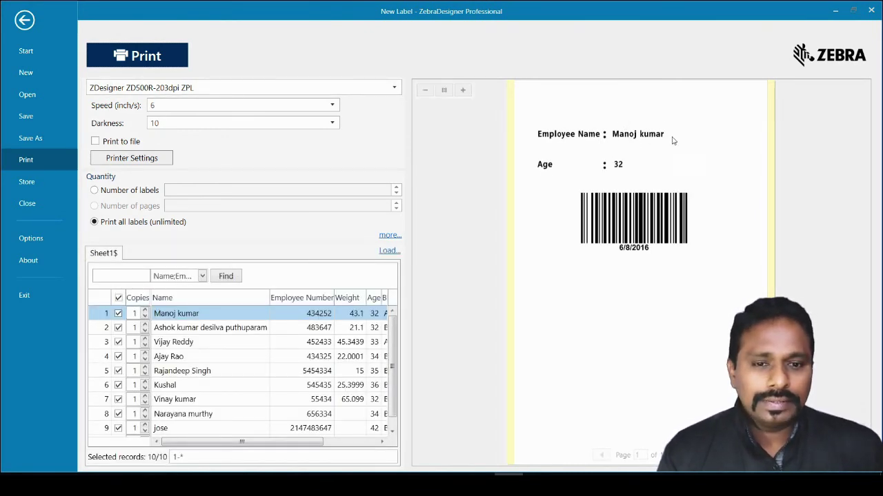
click(120, 299)
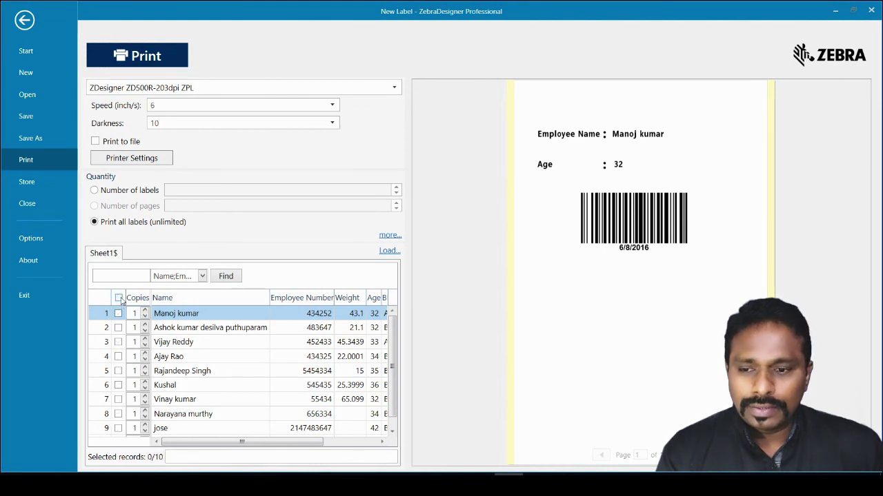
click(120, 371)
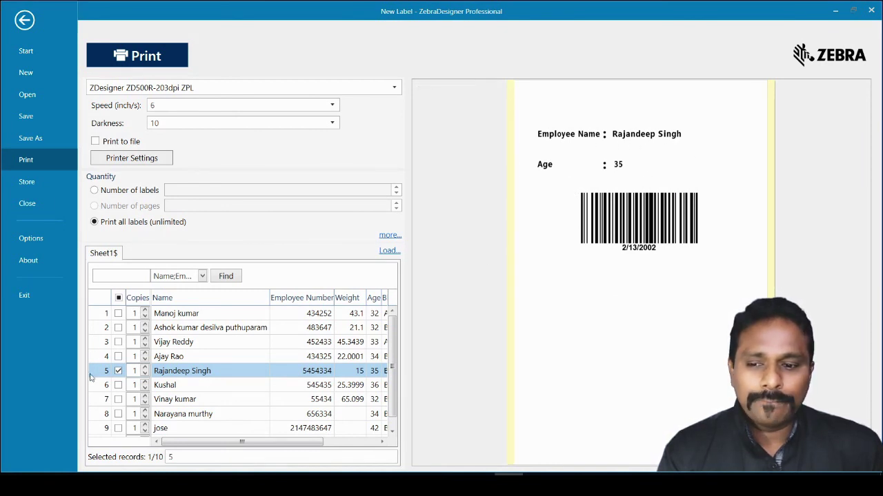
click(119, 414)
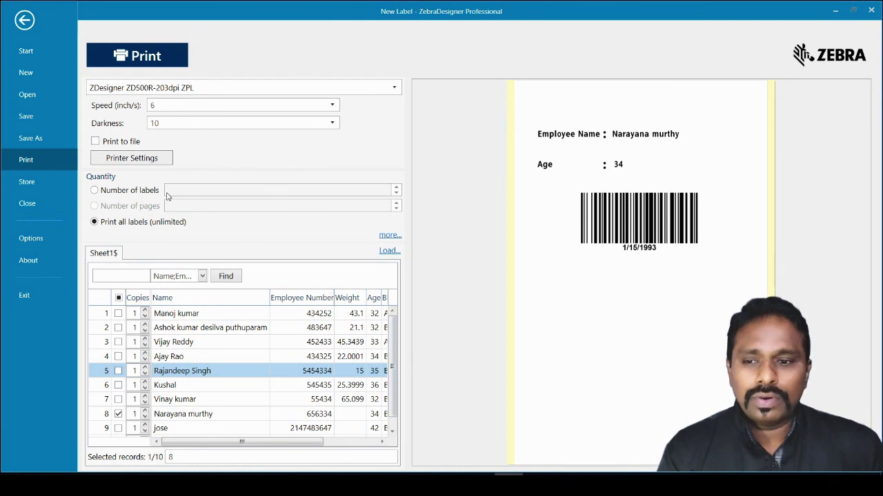
Step: Add database records 1 to 5 to the records selected for printing
click(118, 313)
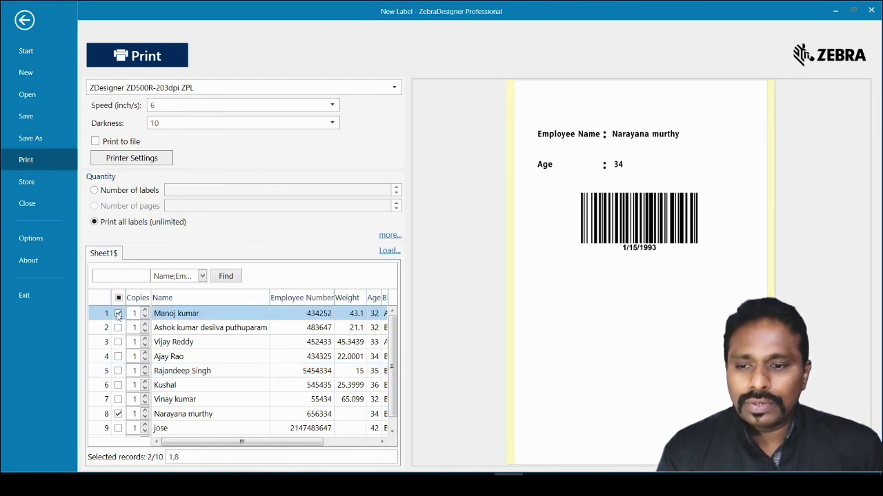
click(117, 328)
click(118, 342)
click(118, 357)
click(118, 371)
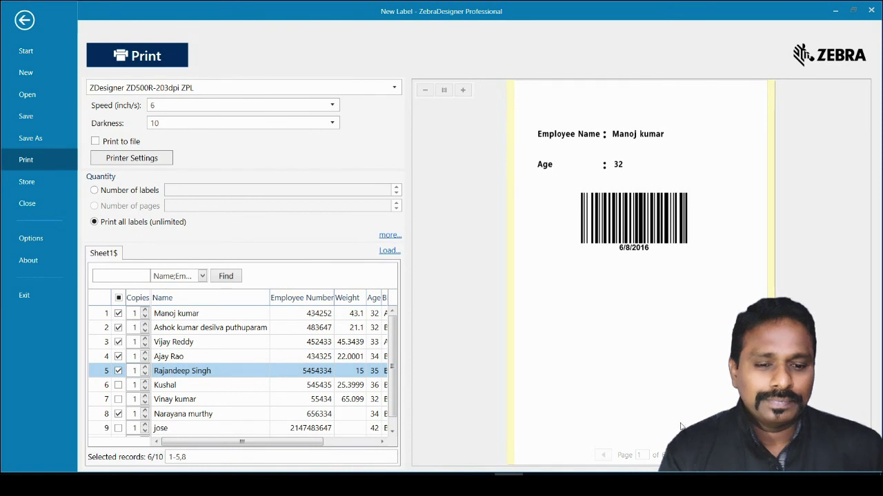
Step: Page forward through the print preview of the selected records' labels up to page 6
click(681, 455)
click(681, 455)
click(681, 455)
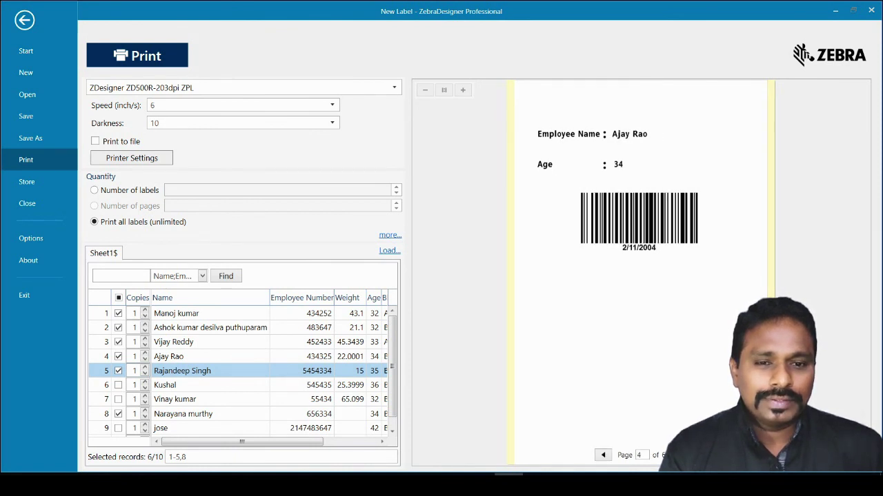
click(681, 455)
click(681, 455)
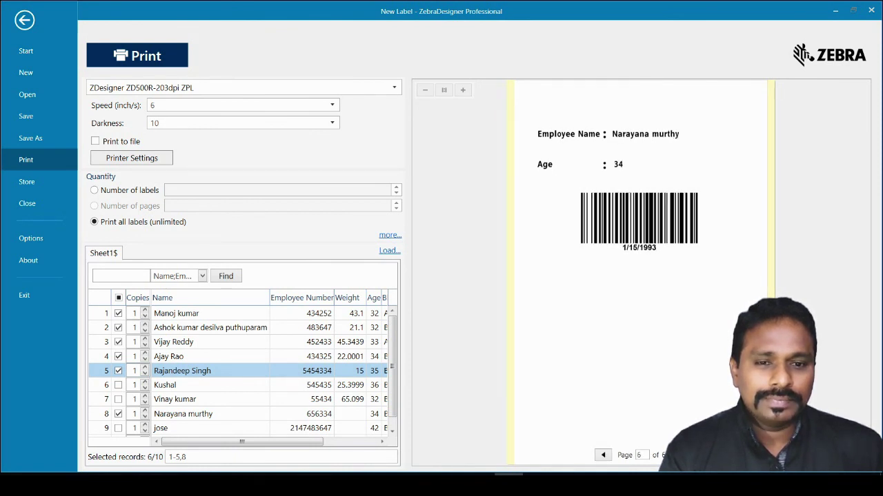